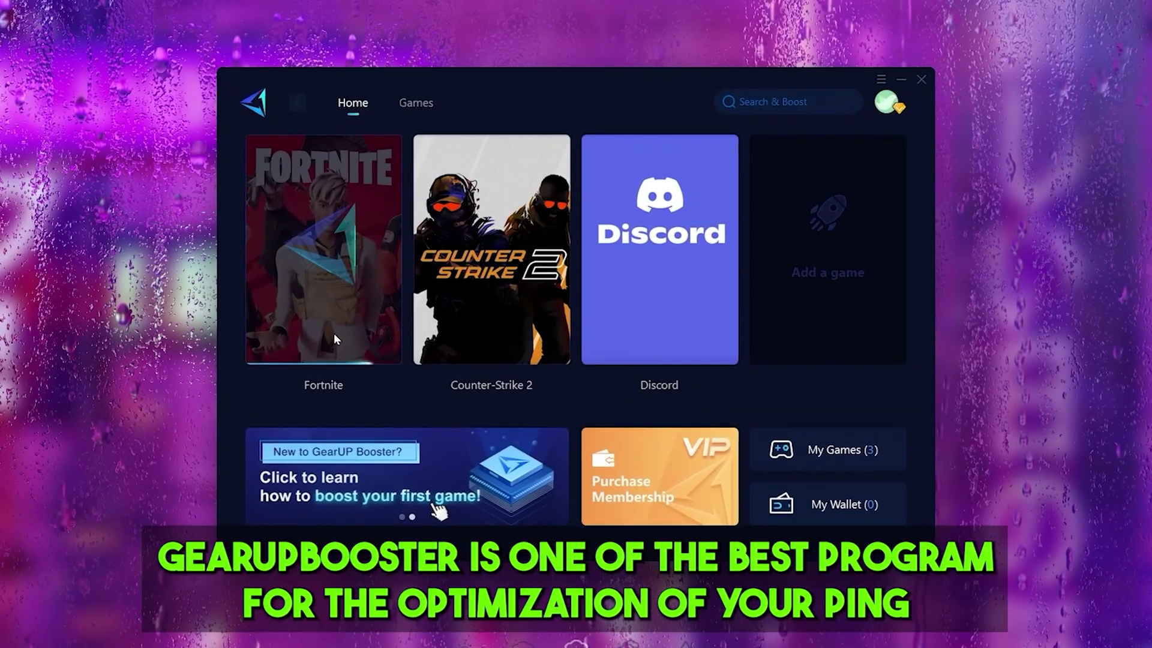
Open the Fortnite boost and look through the Middle East nodes offered for Counter-Strike 2.
click(333, 333)
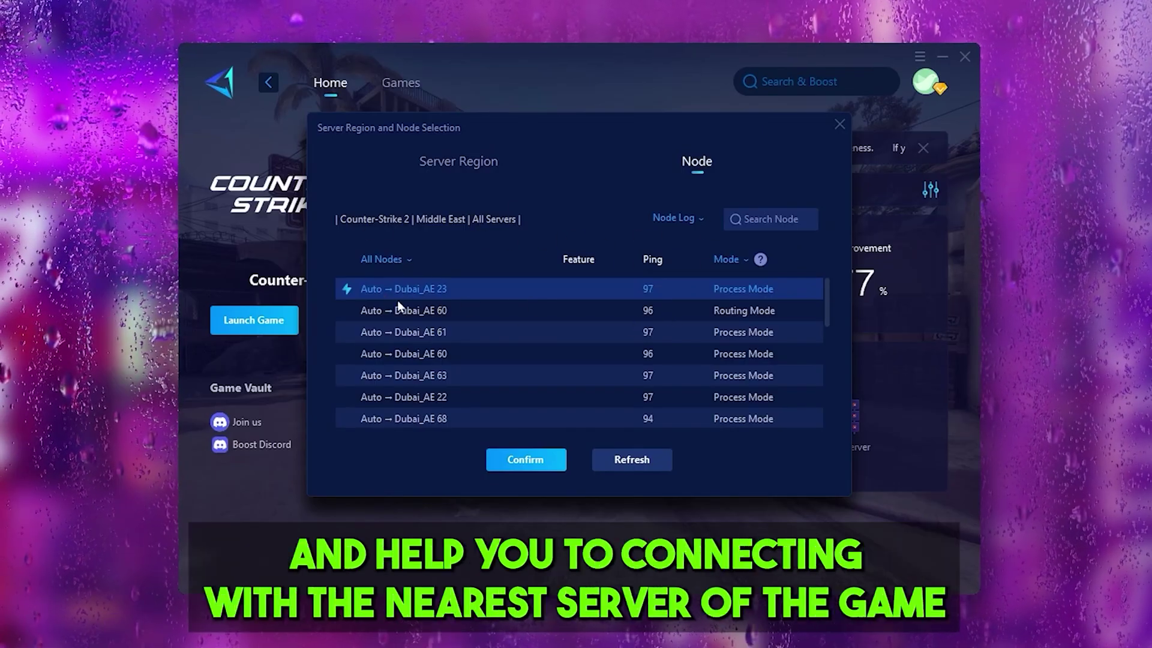
scroll(383, 288, down, 5)
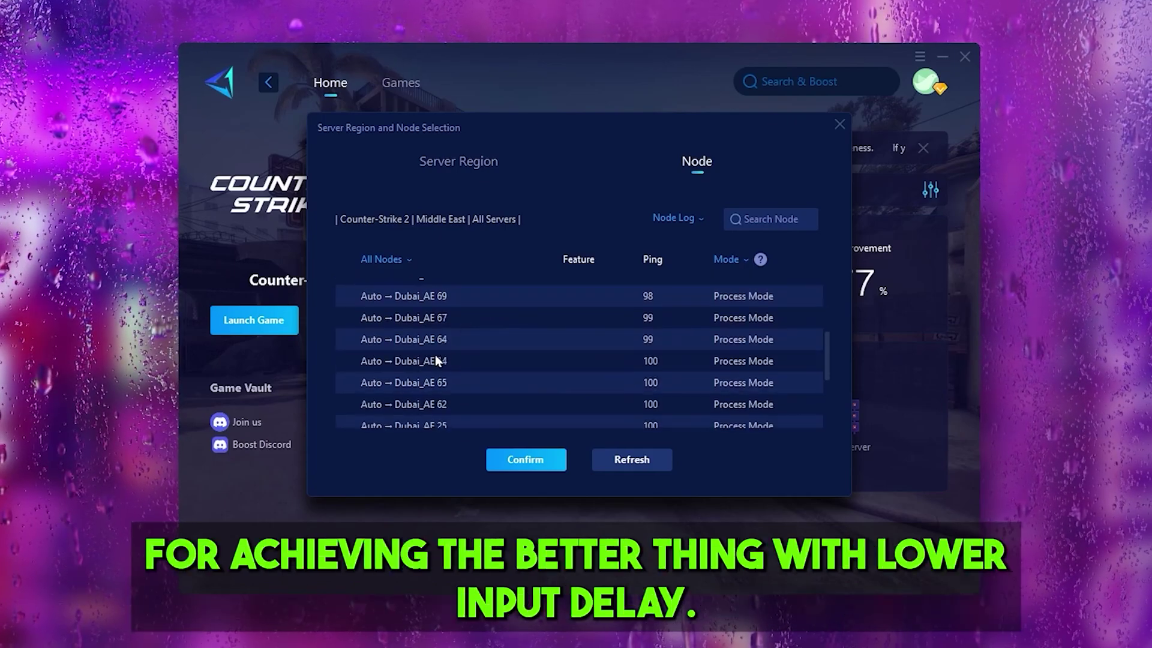
scroll(474, 358, down, 2)
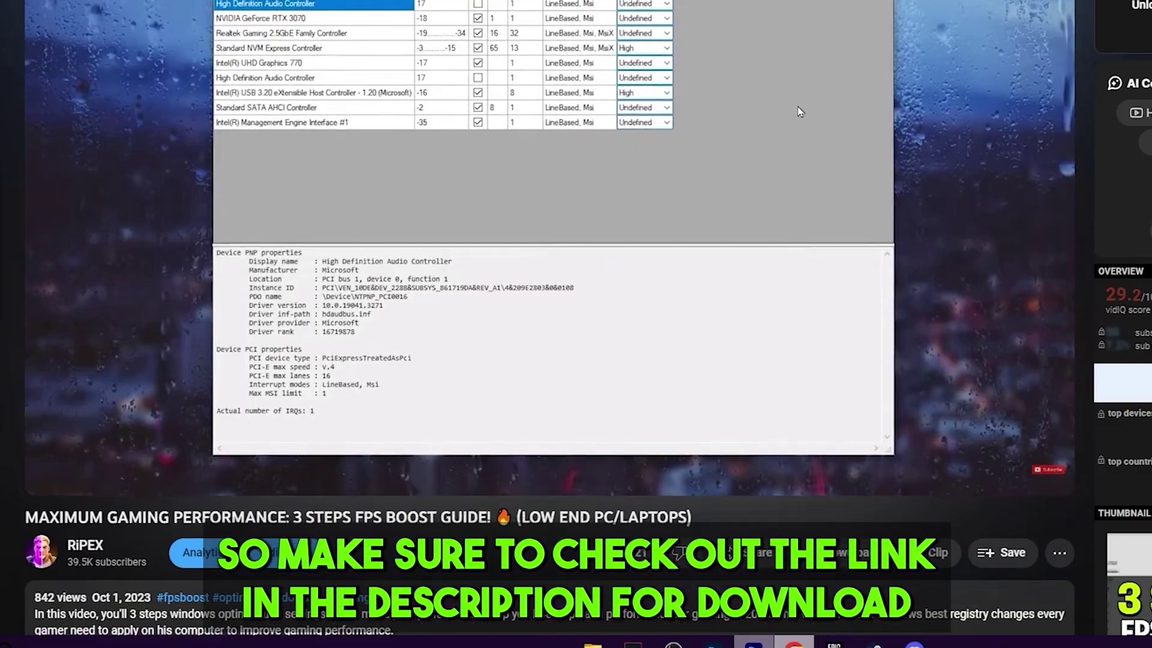
Open the Reduce Ping (GearUp Booster) link from the YouTube video's description.
scroll(262, 236, down, 4)
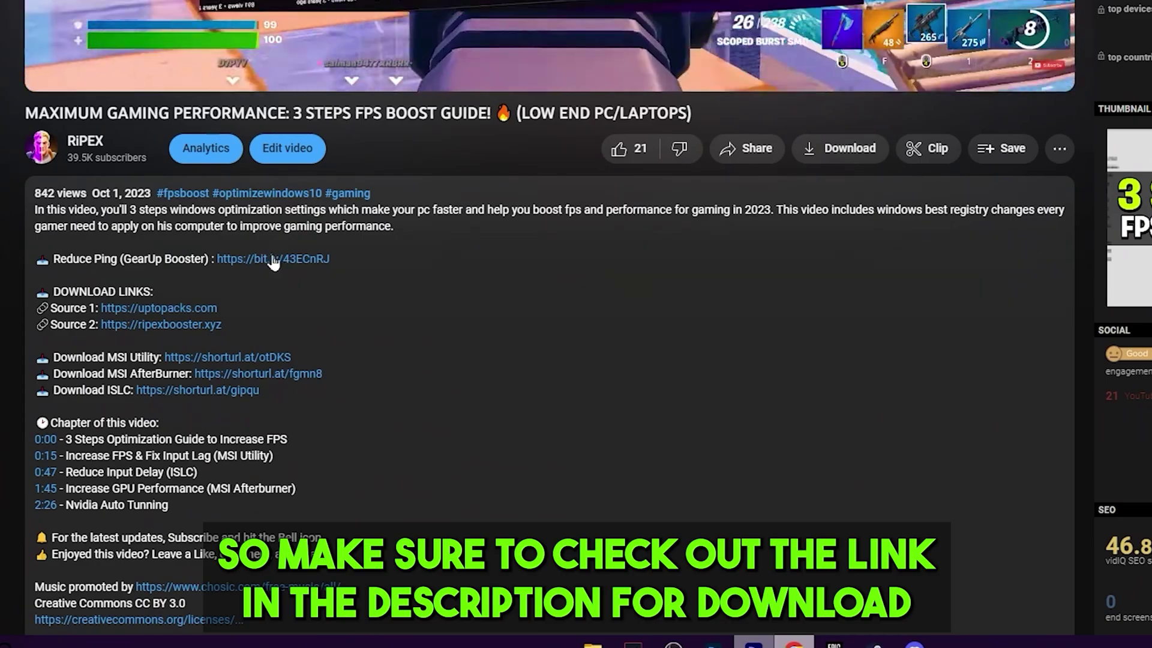
click(273, 257)
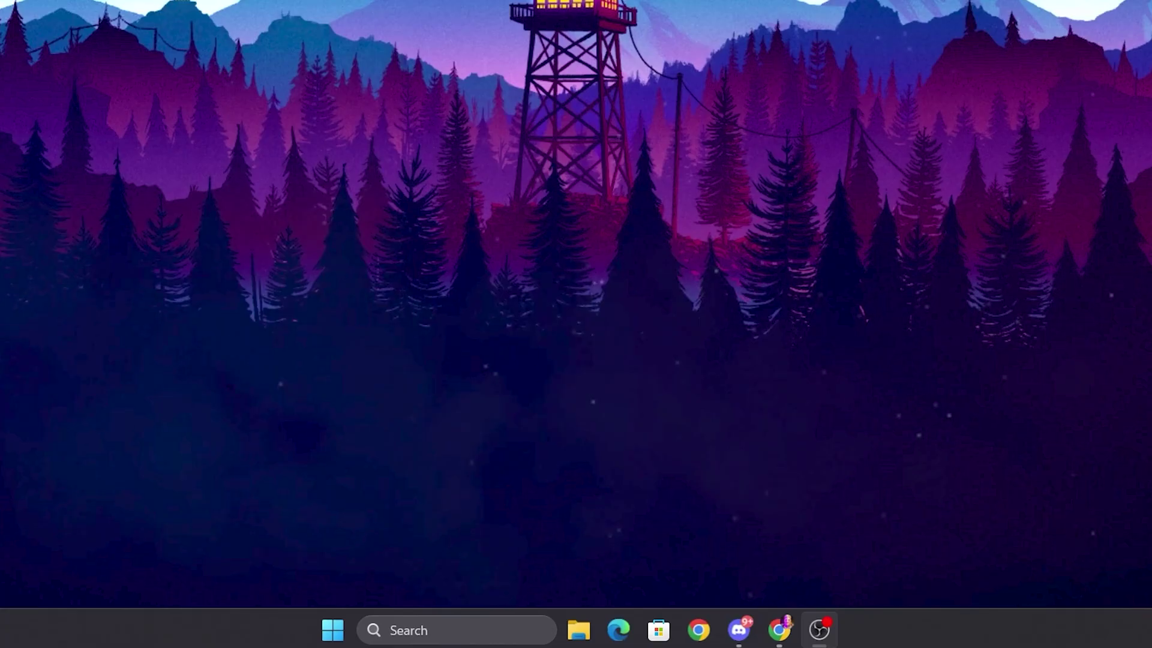
Find the Core isolation settings with Windows search, check the Memory integrity state, and close Windows Security.
click(420, 633)
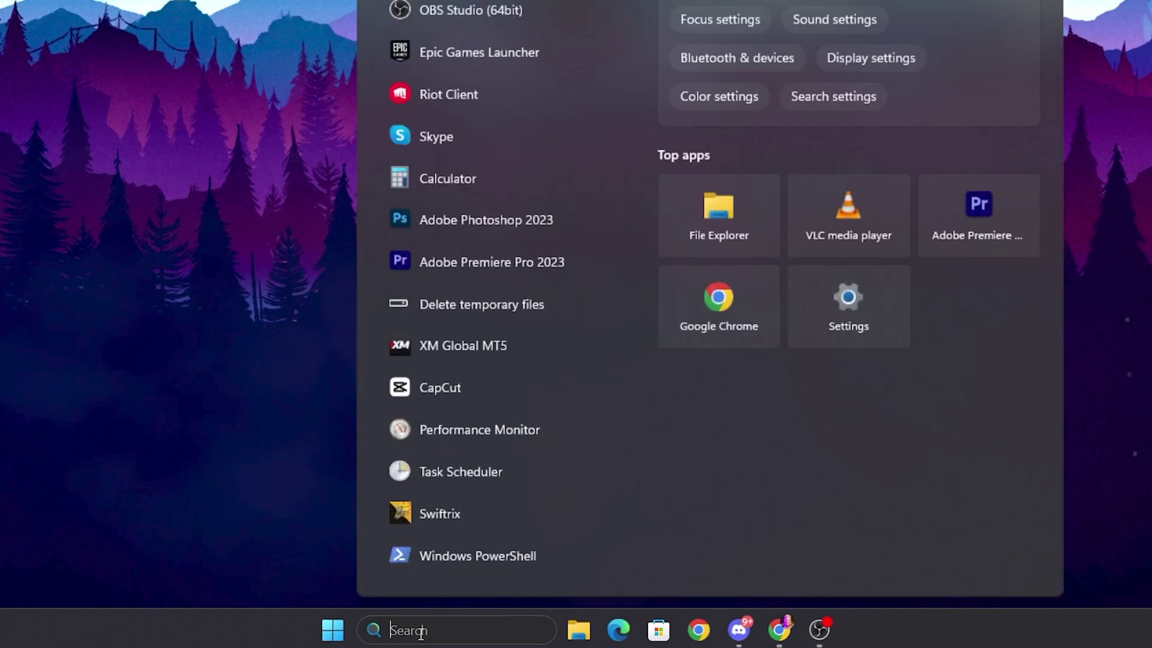
text(cortana)
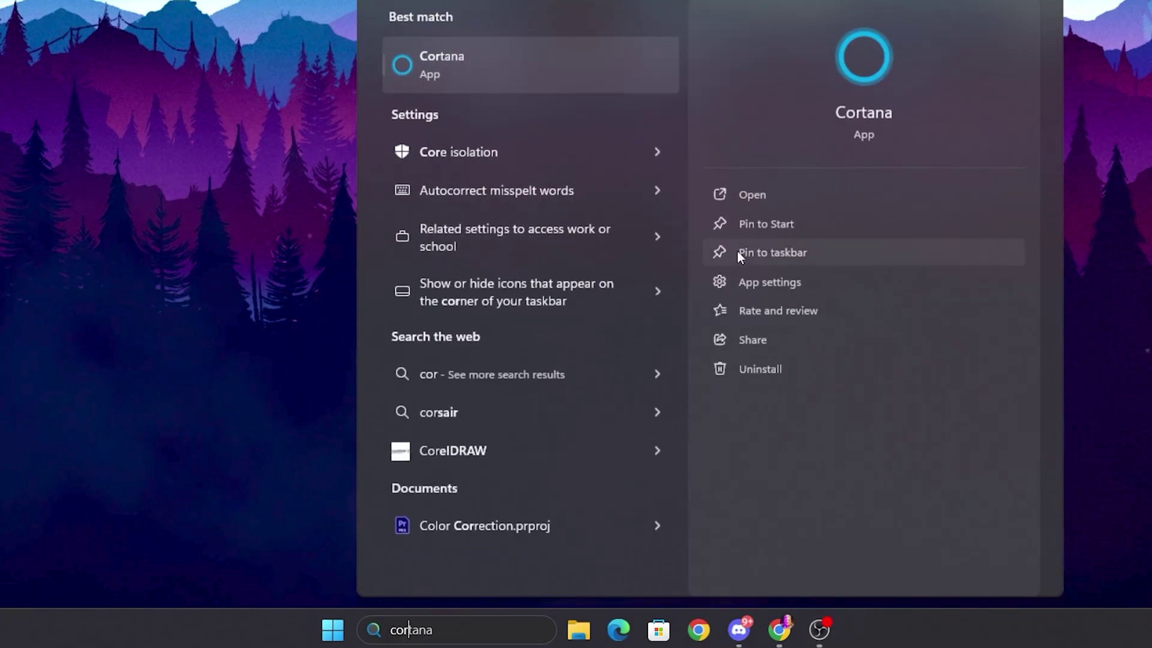
click(460, 153)
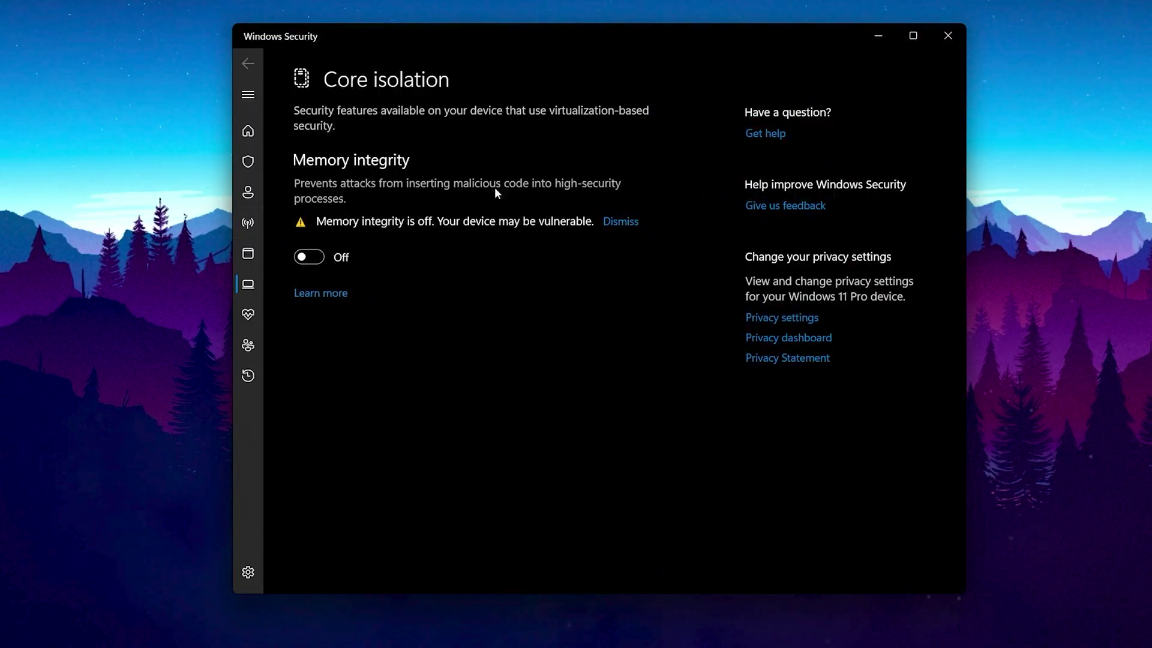
click(949, 36)
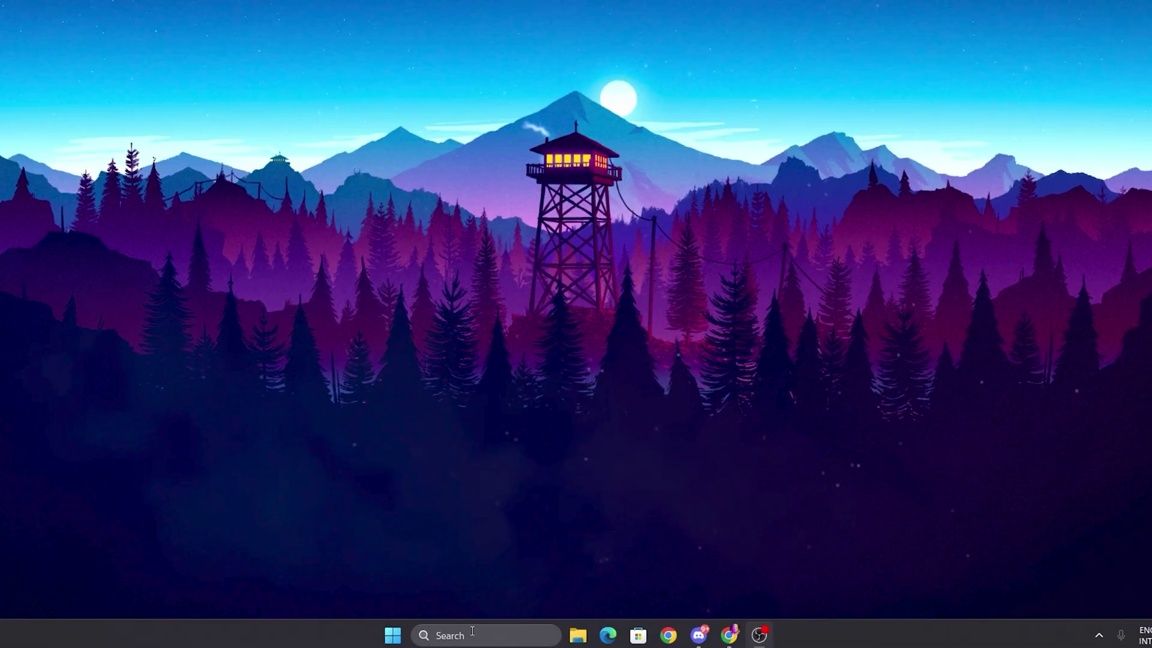
Turn off Variable refresh rate in the Windows default graphics settings, then close Settings.
click(490, 633)
text(grap)
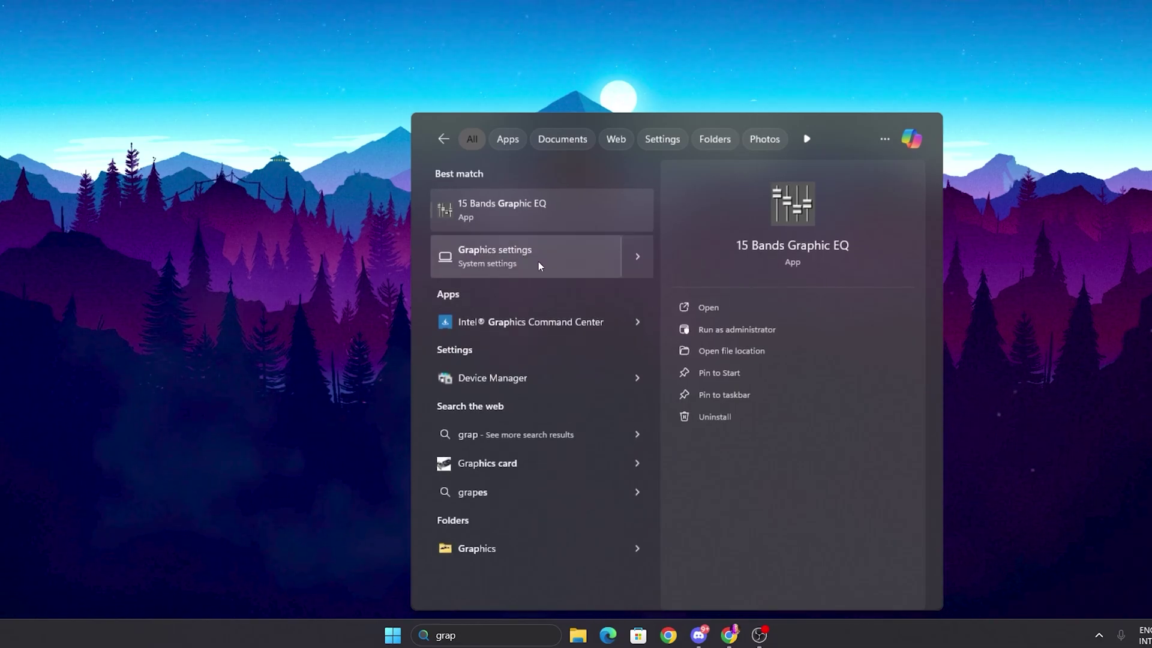
click(520, 261)
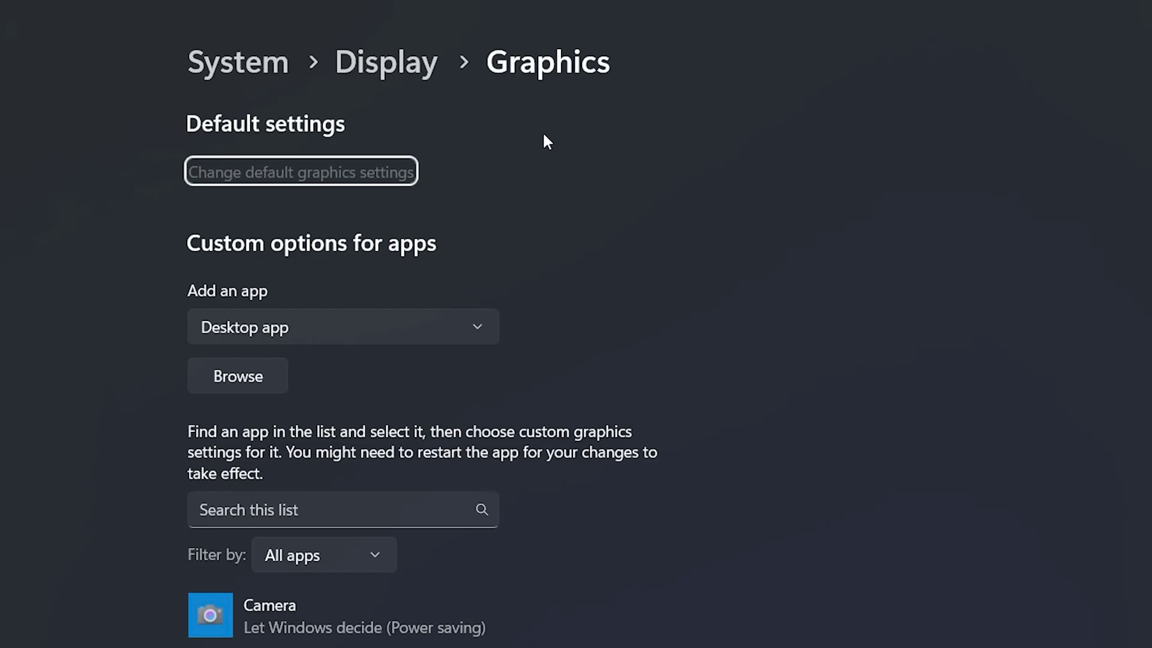
click(264, 180)
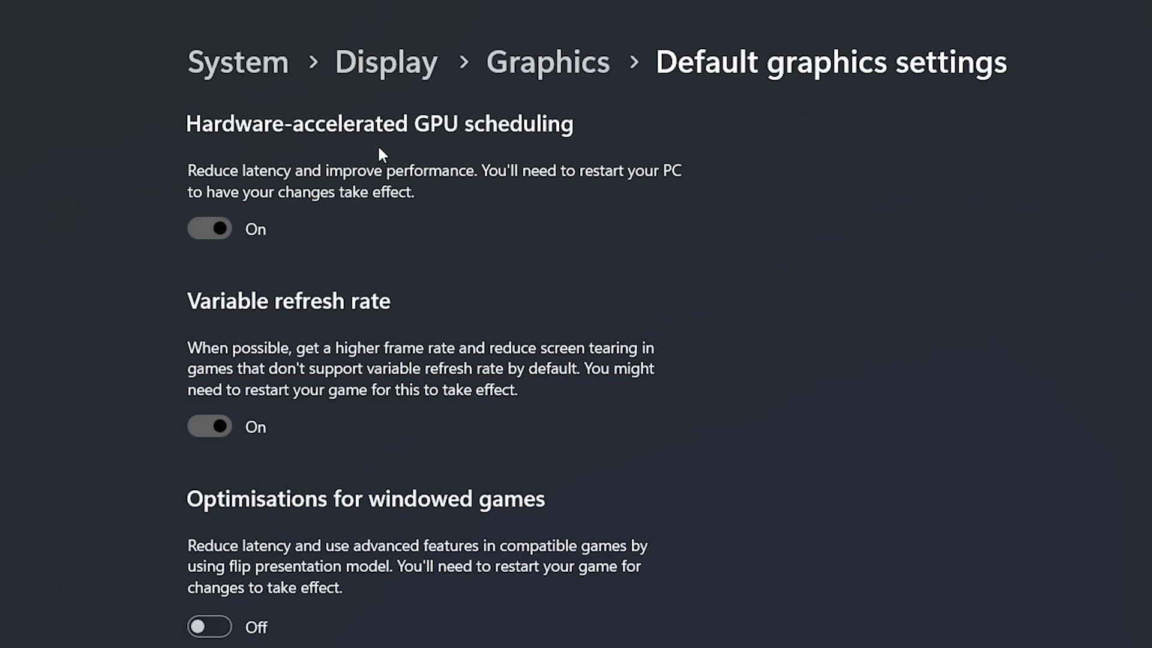
click(212, 430)
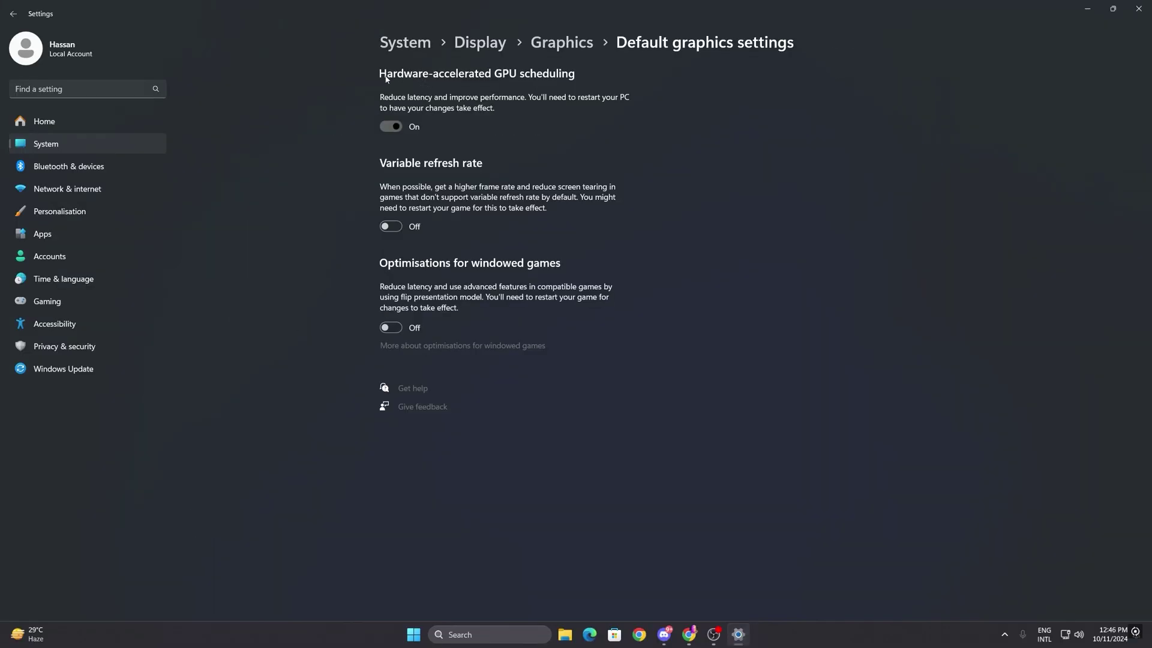
click(1138, 9)
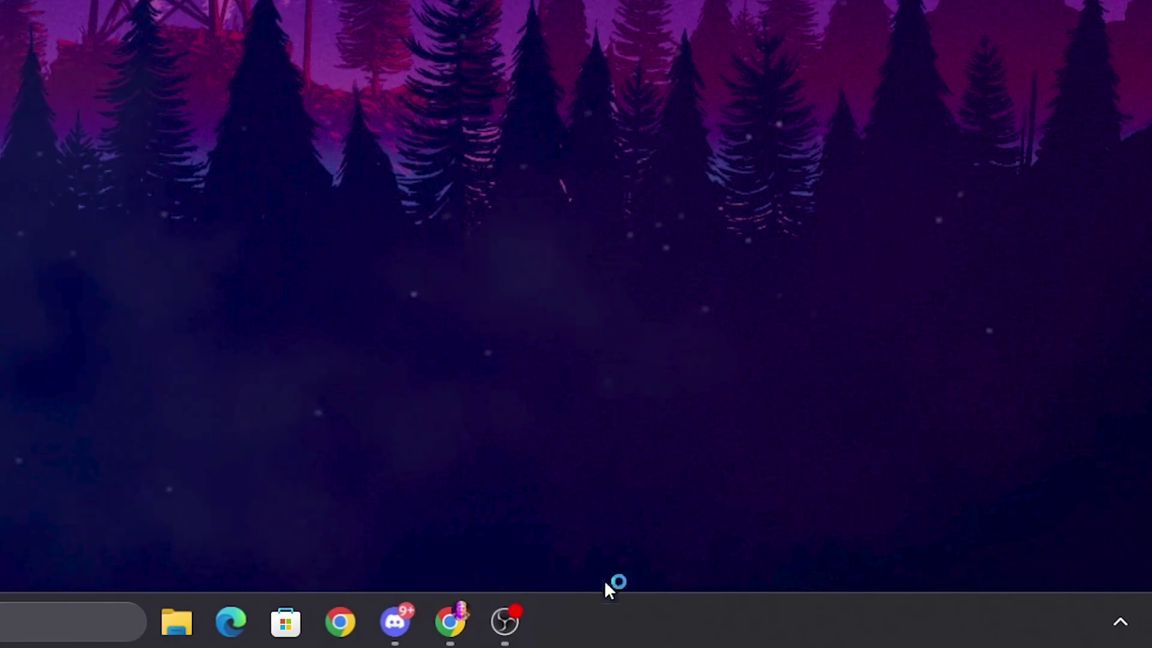
Open Task Manager's startup apps and review the entries, including the options available for Steam.
right_click(637, 630)
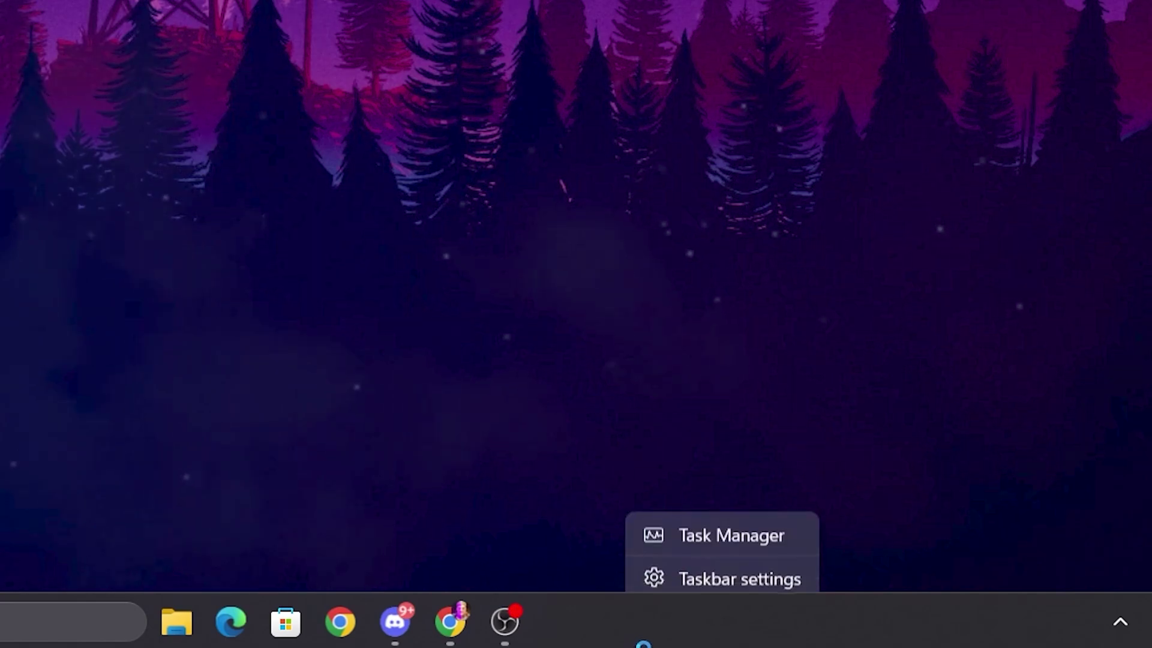
click(727, 525)
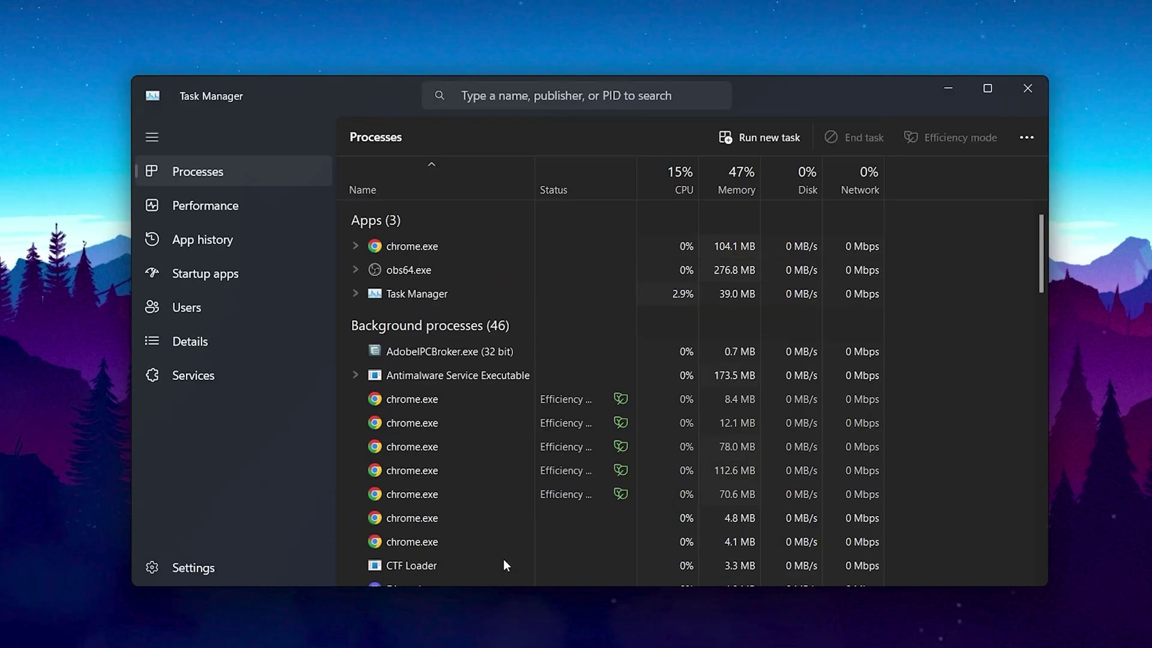
click(207, 274)
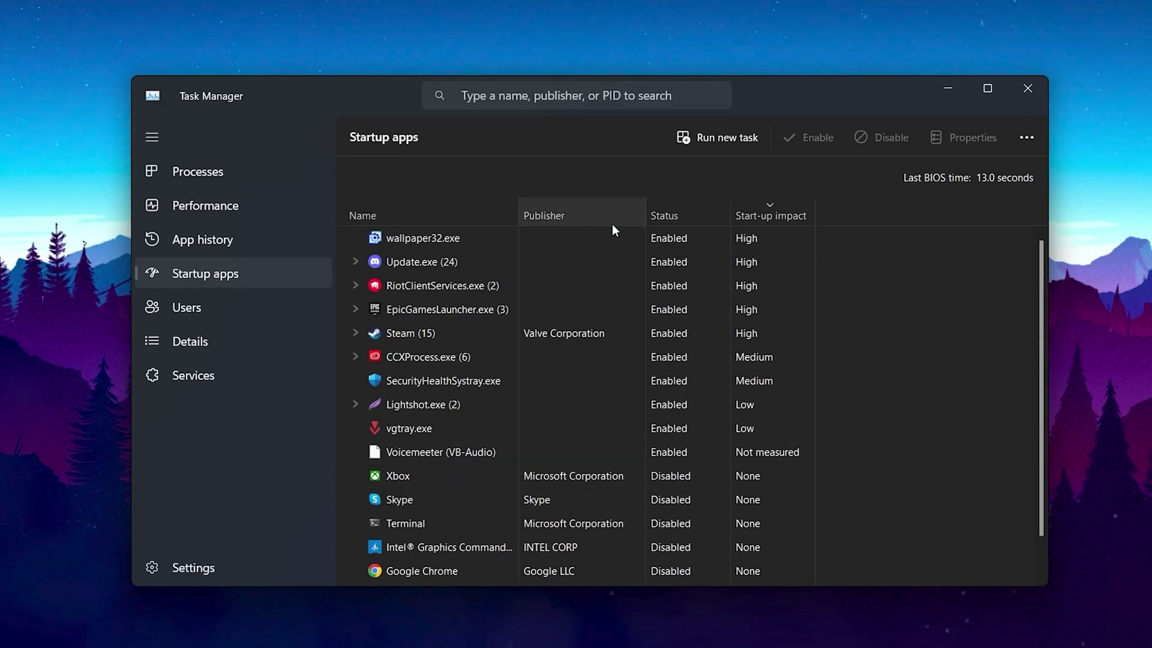
right_click(394, 334)
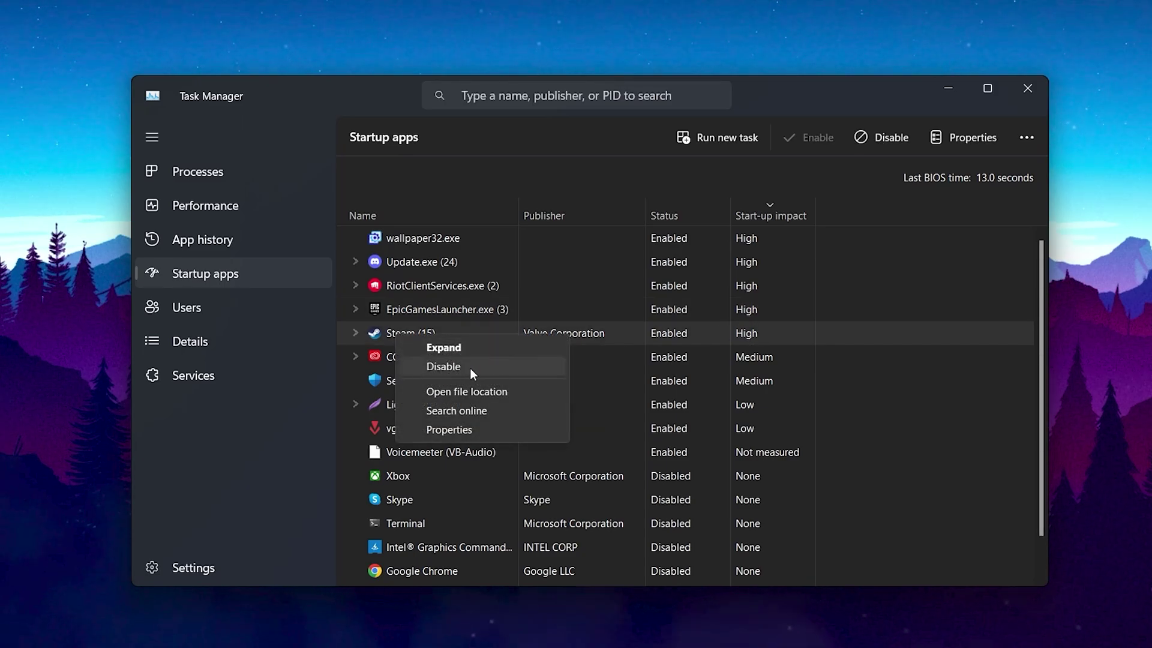
click(775, 332)
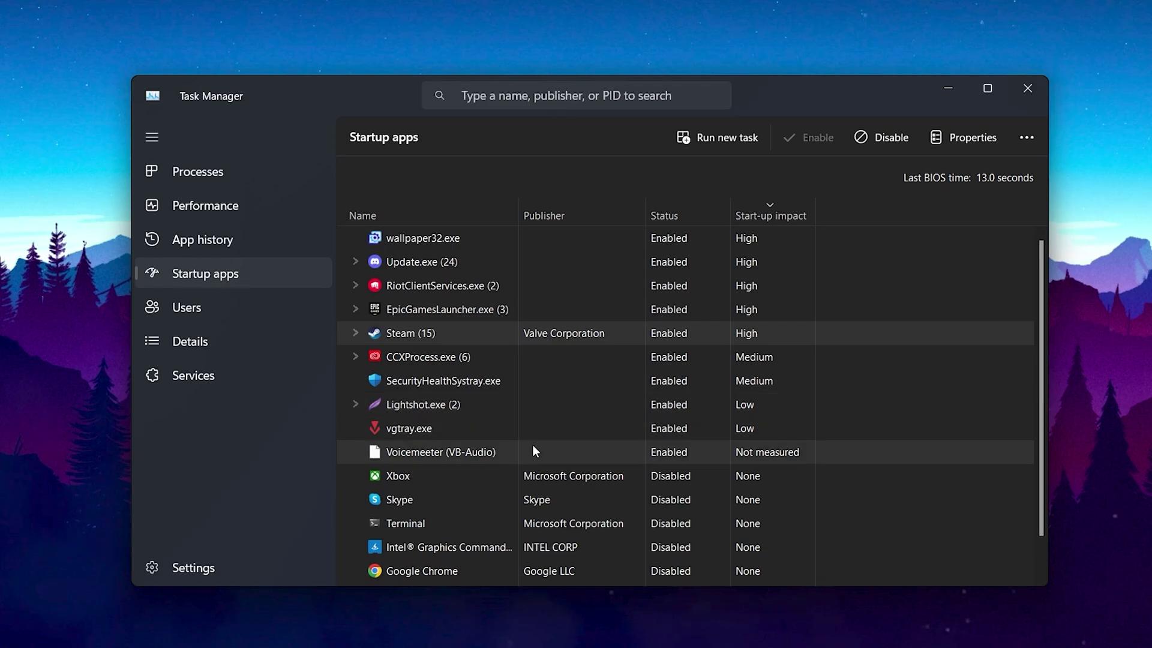
scroll(498, 447, down, 2)
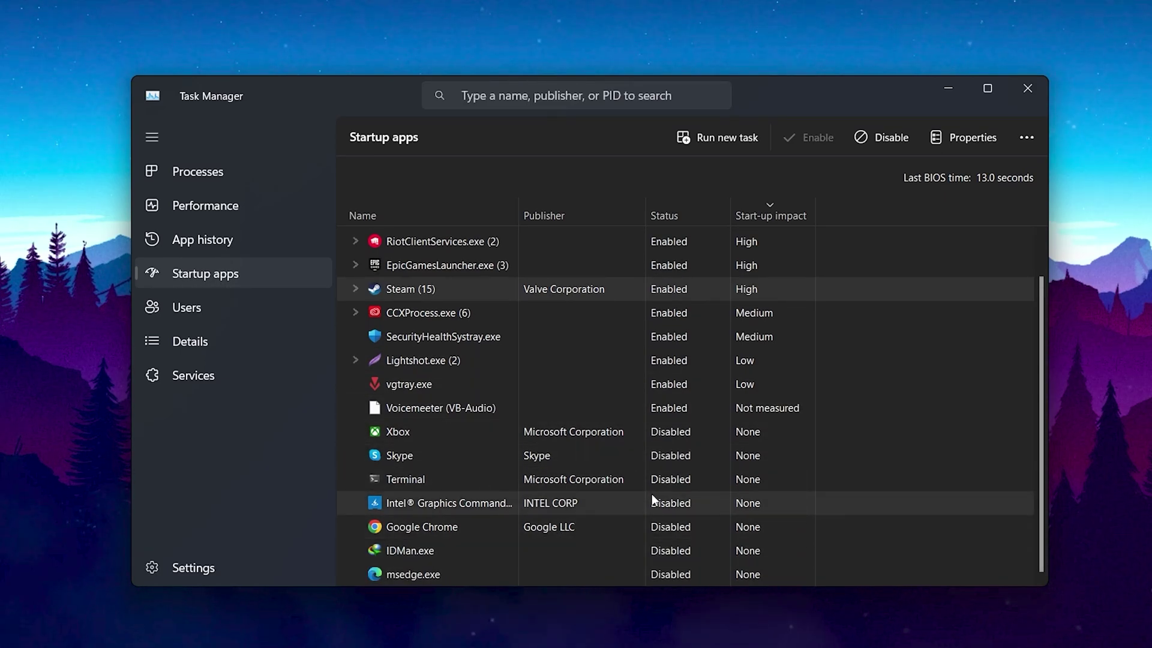
Find the SysMain service in Task Manager's services list and stop it.
click(205, 378)
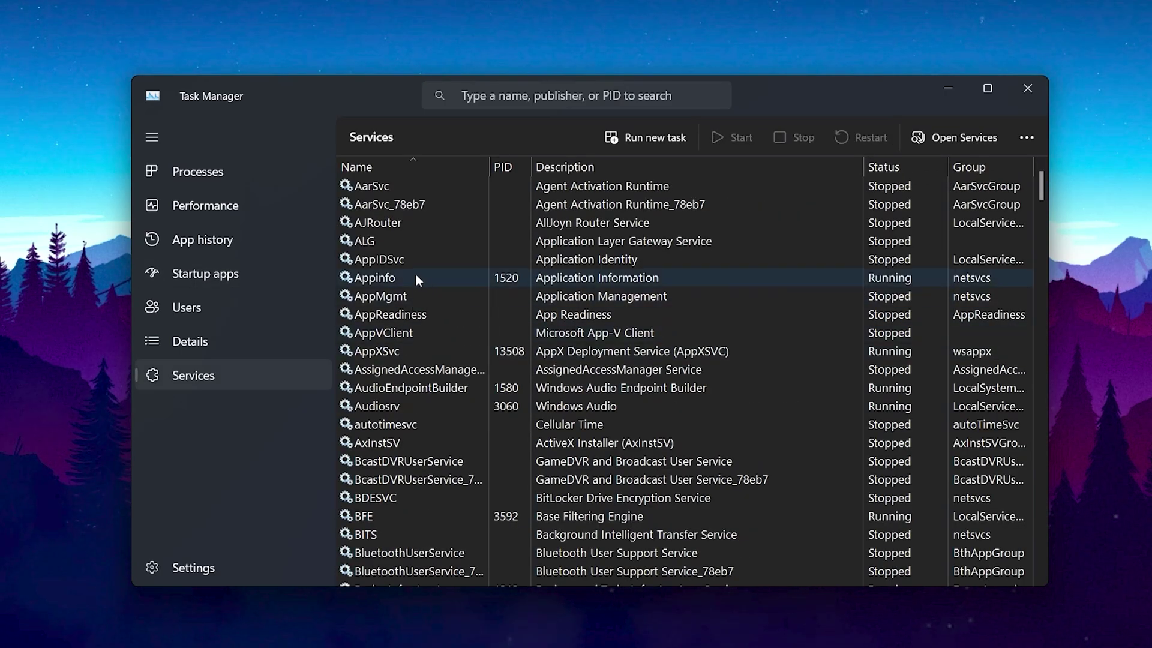
click(386, 207)
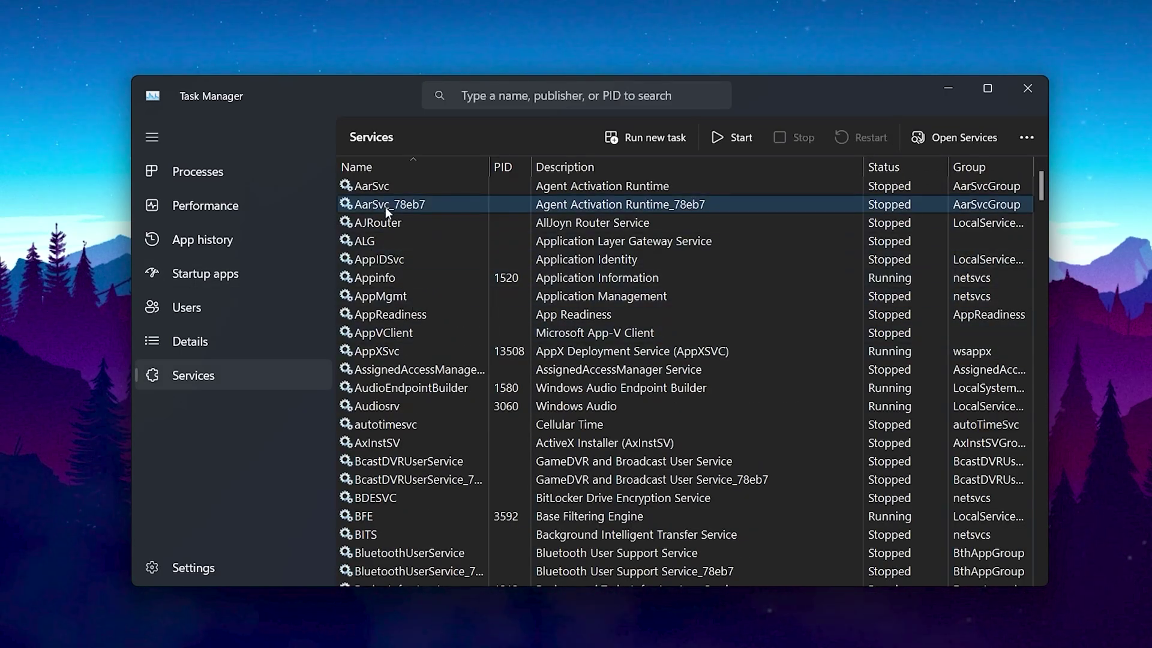
key(s)
scroll(441, 345, down, 4)
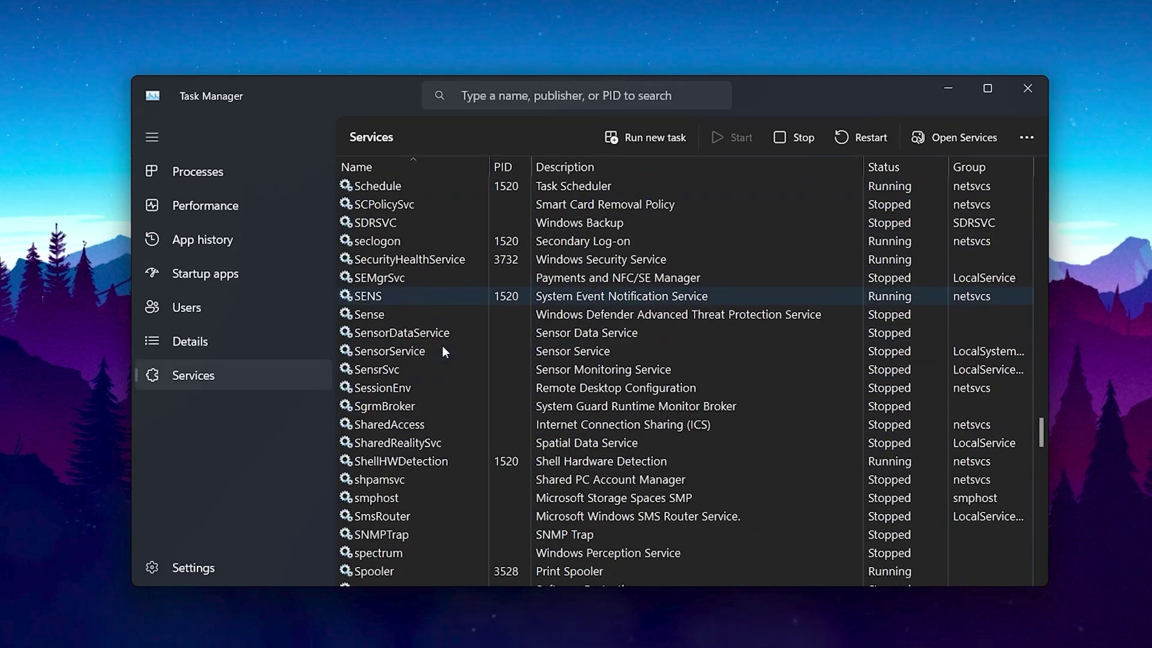
scroll(447, 350, down, 3)
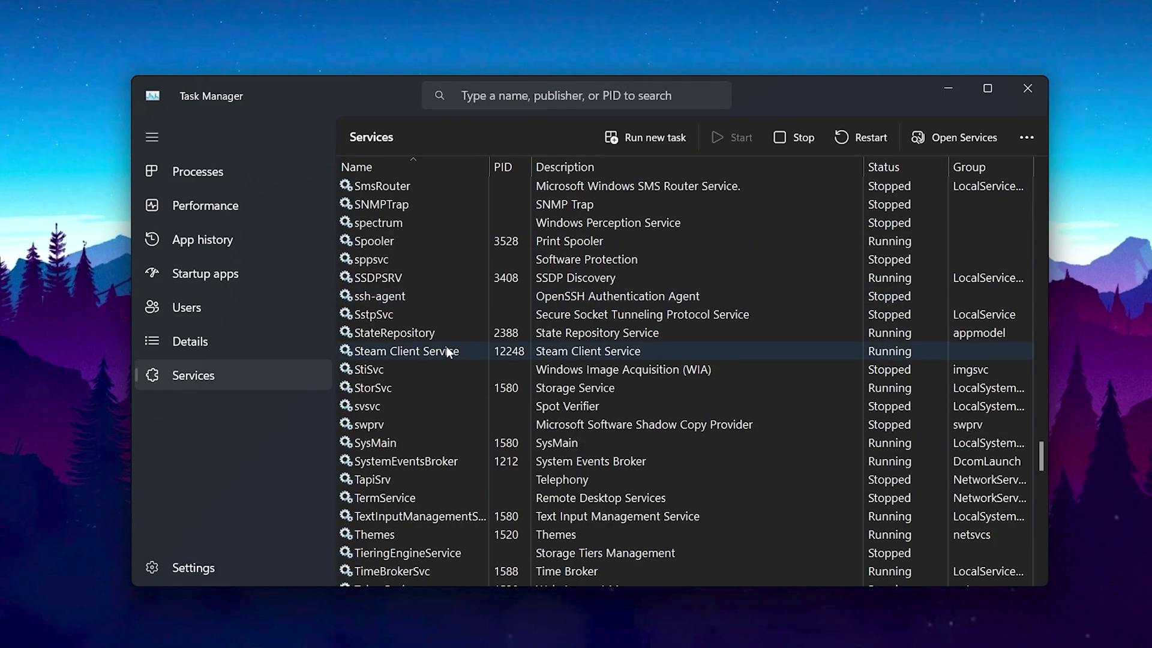
right_click(381, 447)
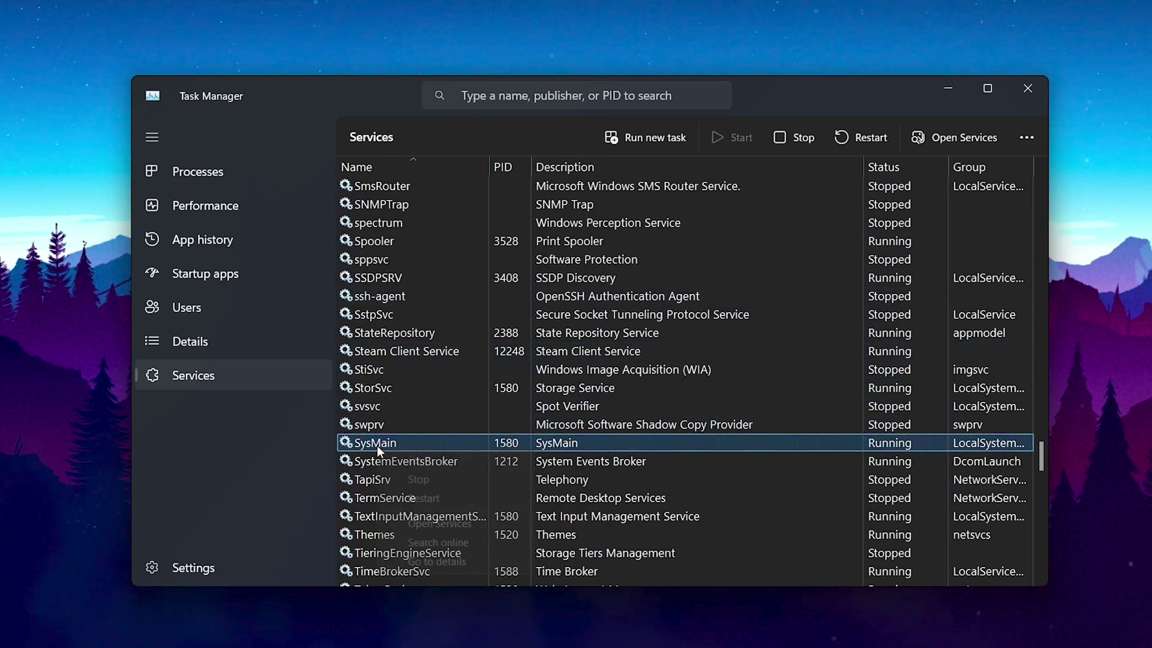
click(428, 480)
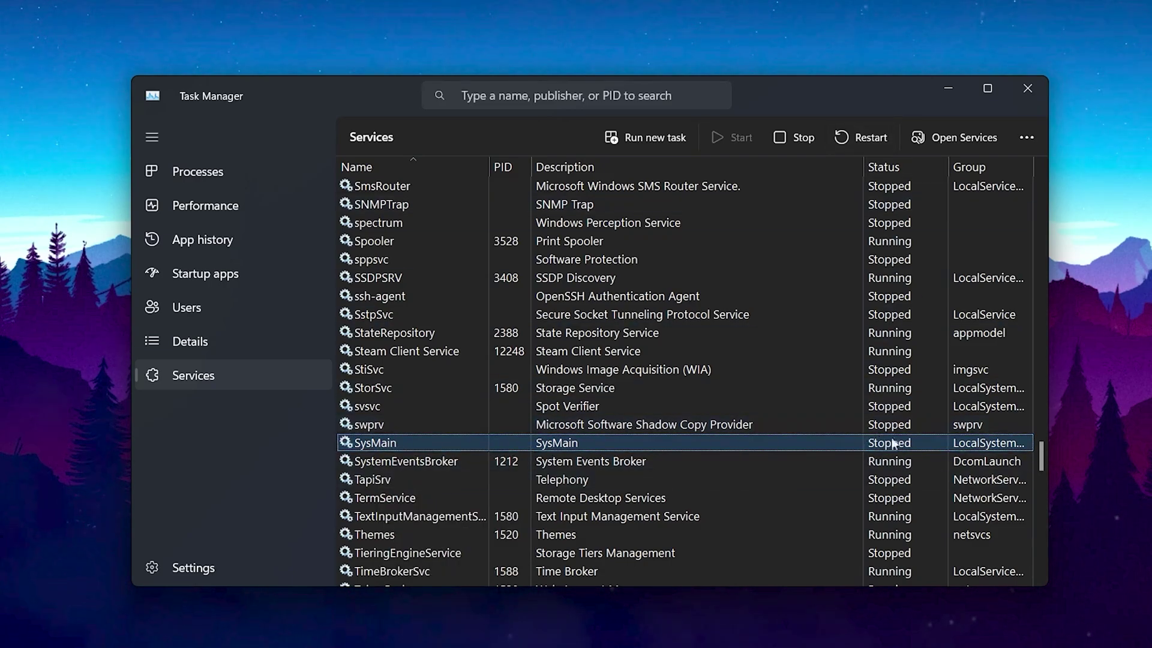
click(391, 445)
Find the Xbox services near the end of the services list and open the options of one of them.
scroll(473, 391, down, 15)
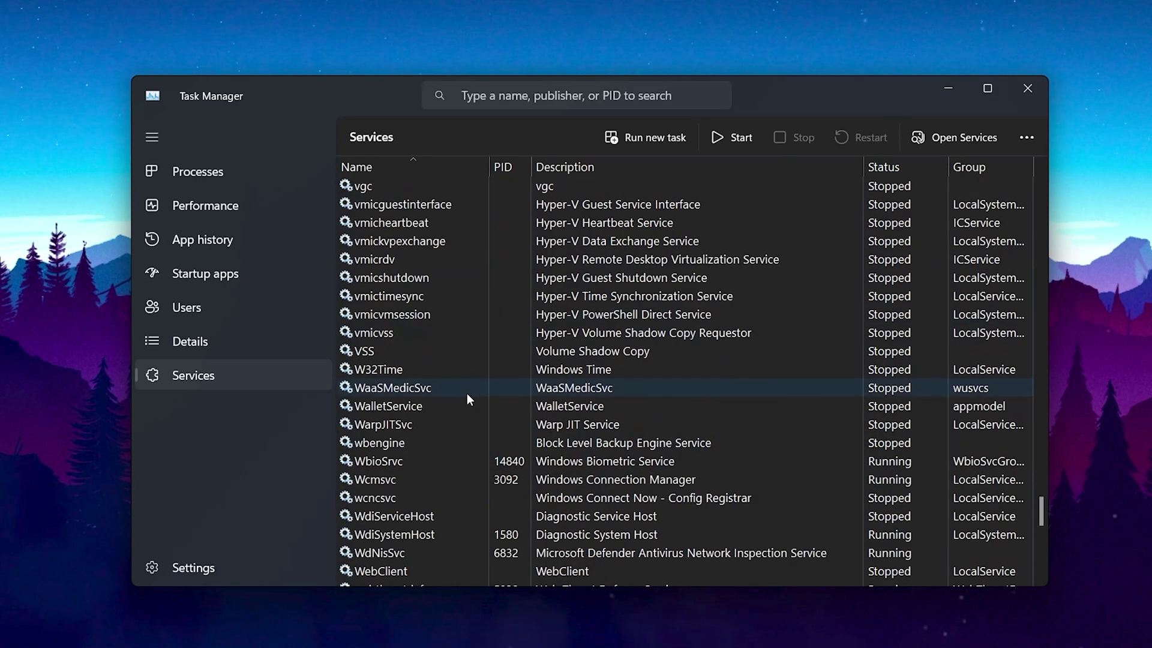
scroll(453, 396, down, 3)
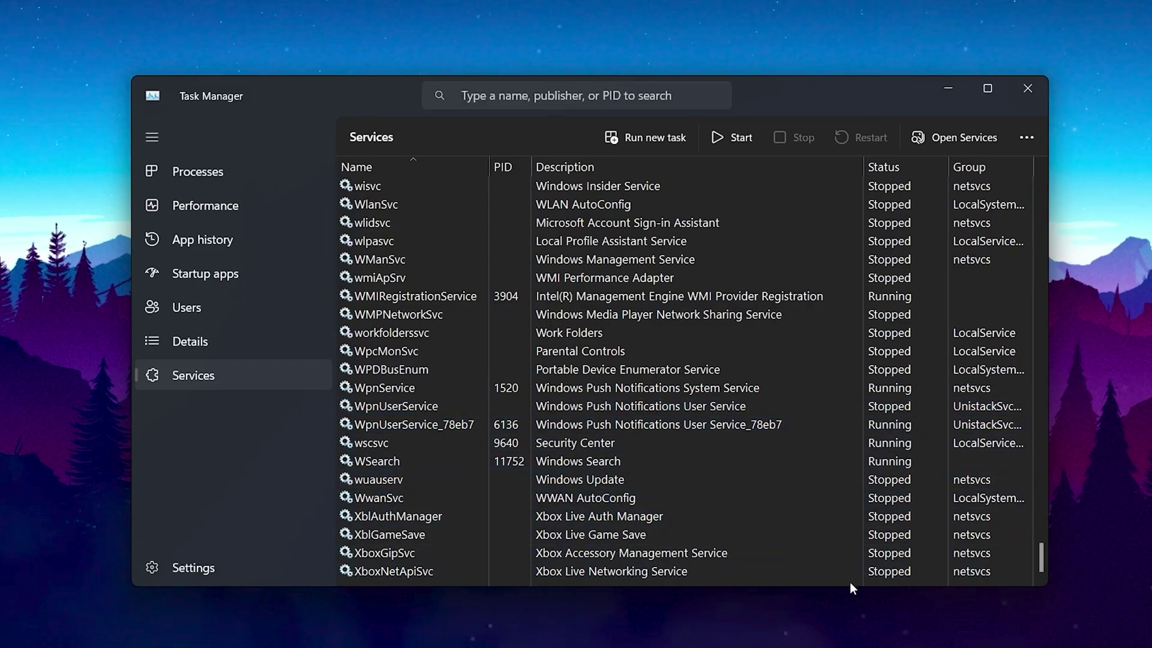
right_click(374, 552)
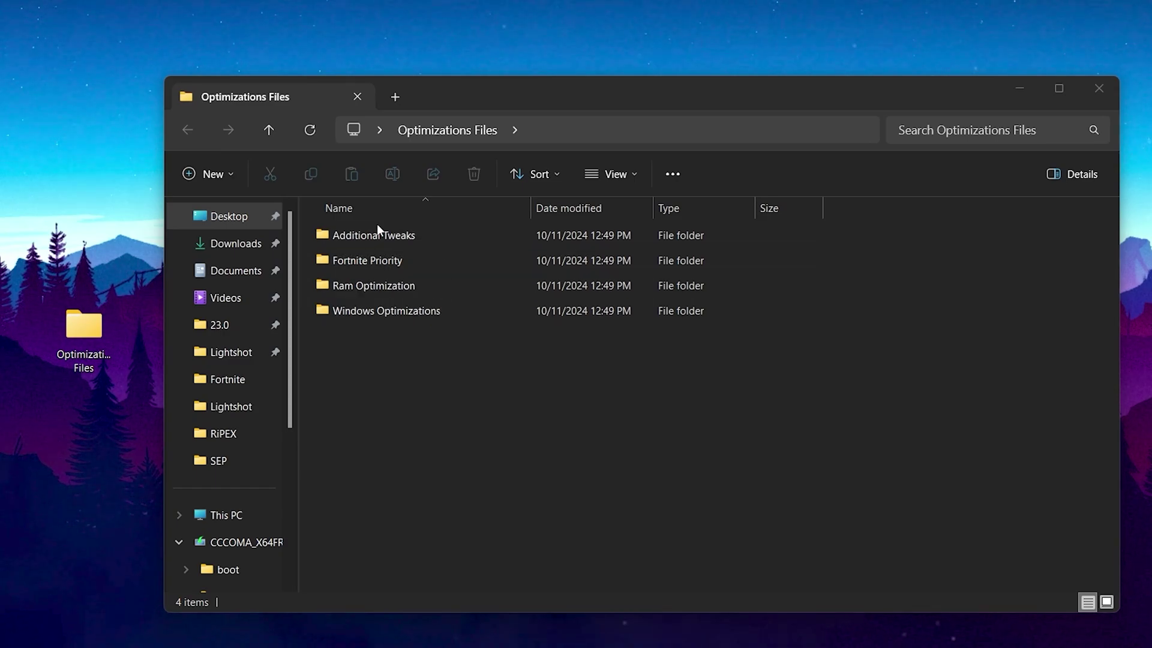
Merge Add_Maximum_processor_frequency_to_Power_Options.reg from the Additional Tweaks folder into the registry.
double_click(412, 239)
drag(887, 229, 390, 366)
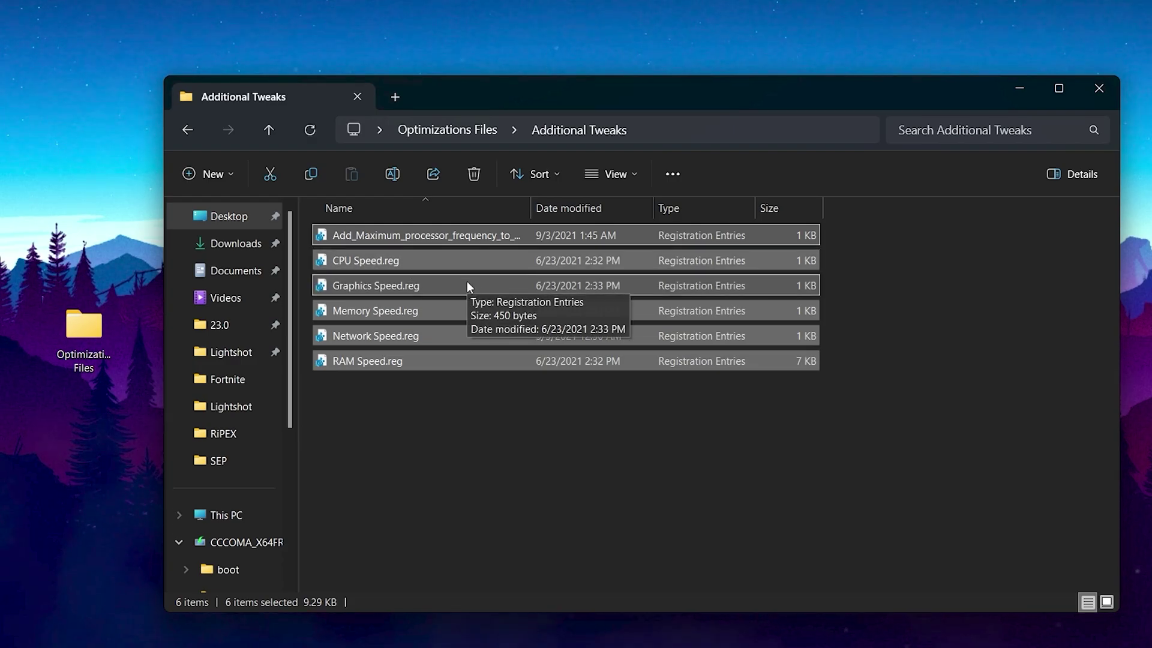
double_click(386, 235)
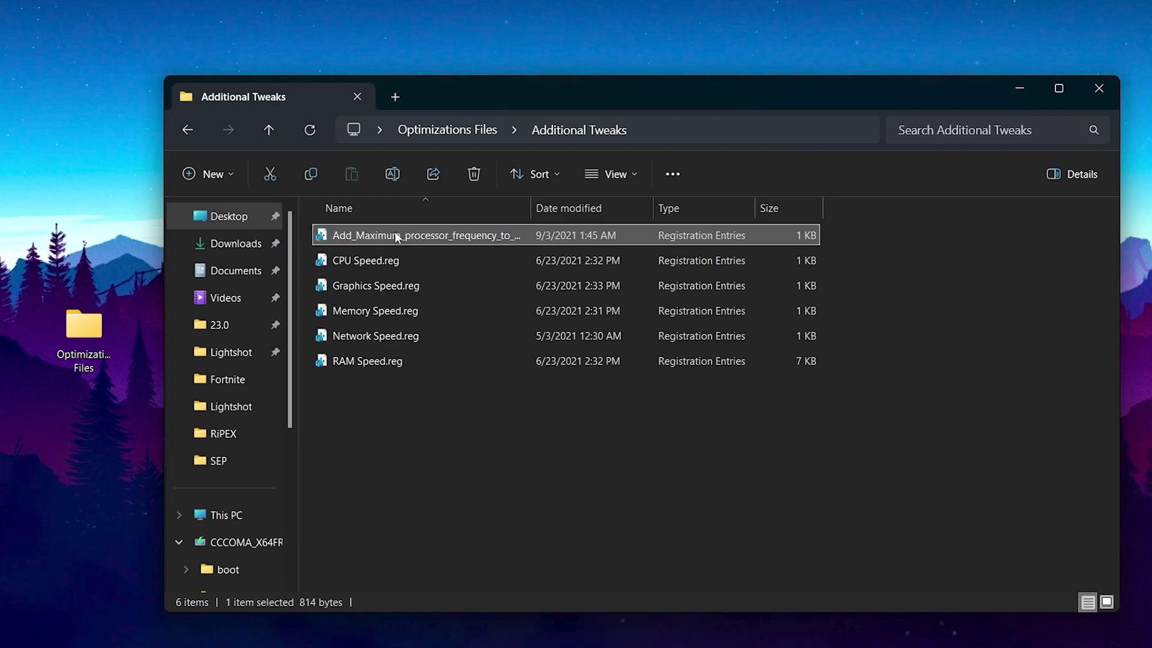
click(568, 519)
click(730, 388)
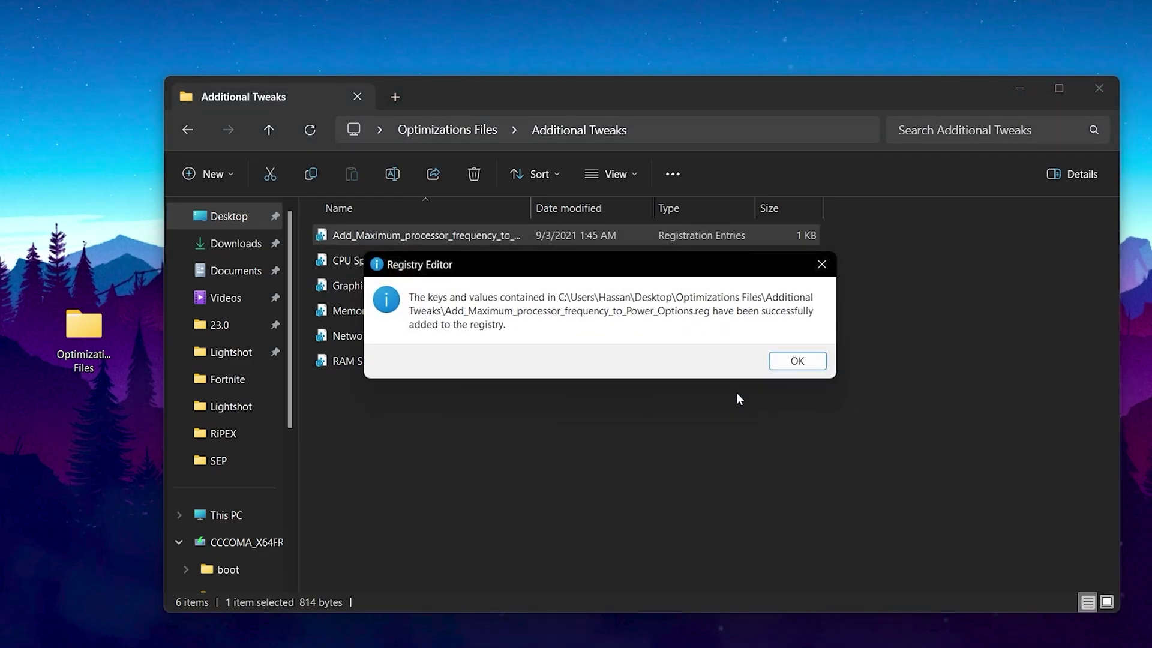
click(793, 362)
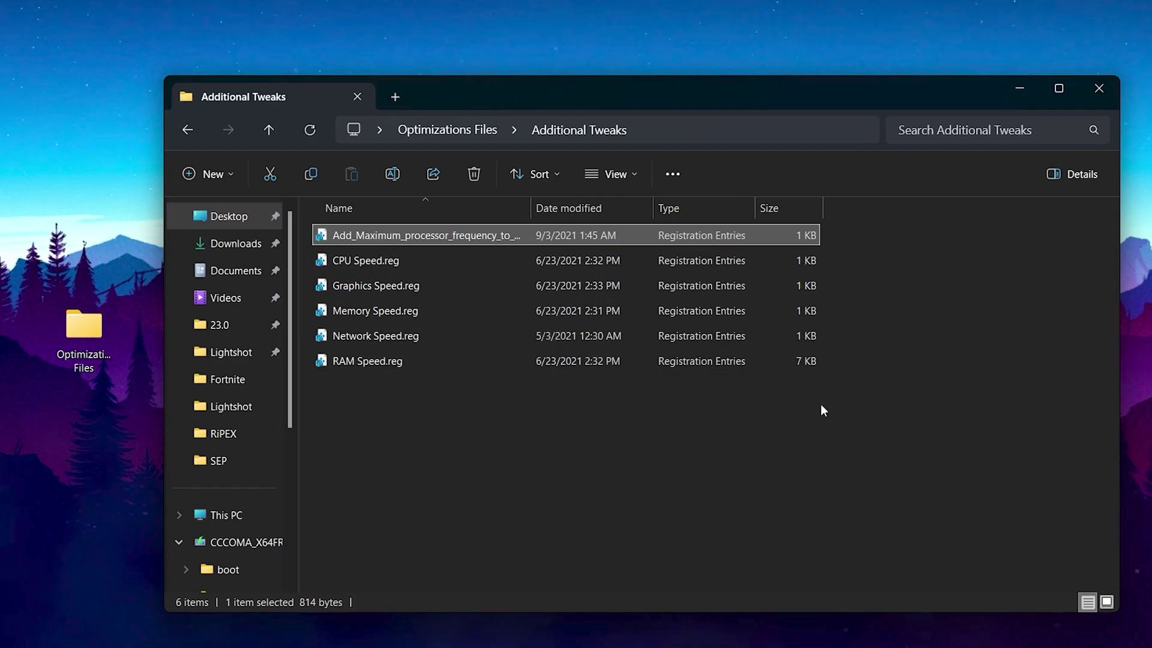
Merge Fortnite High Priority.reg from the Fortnite Priority folder into the registry.
key(alt+Left)
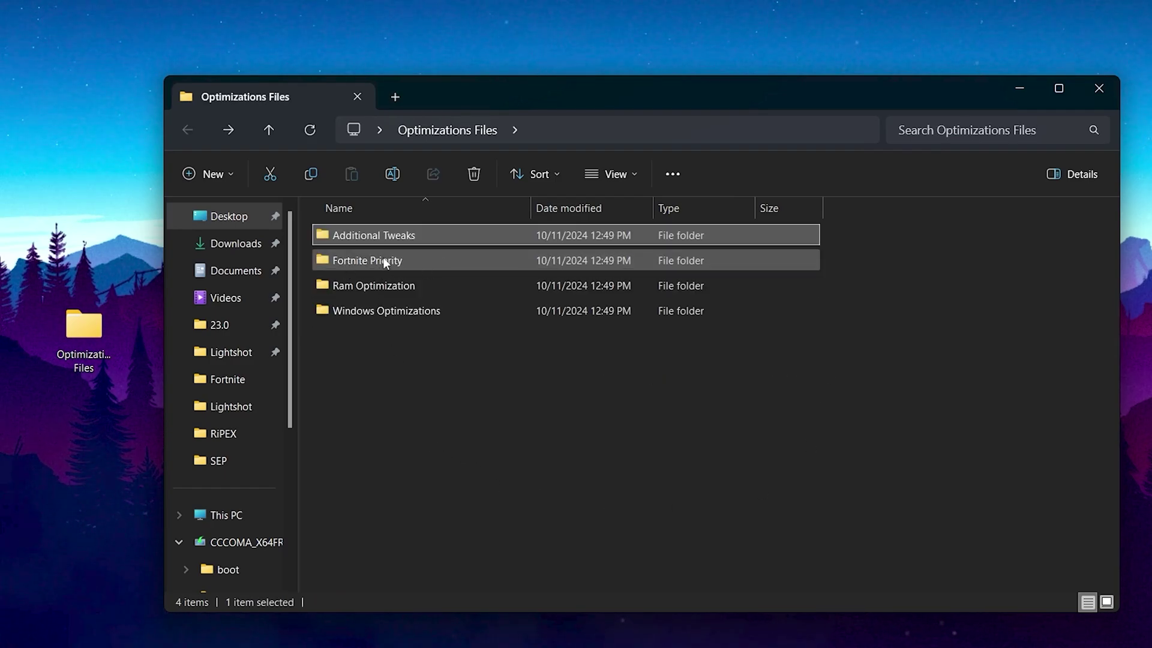
double_click(437, 264)
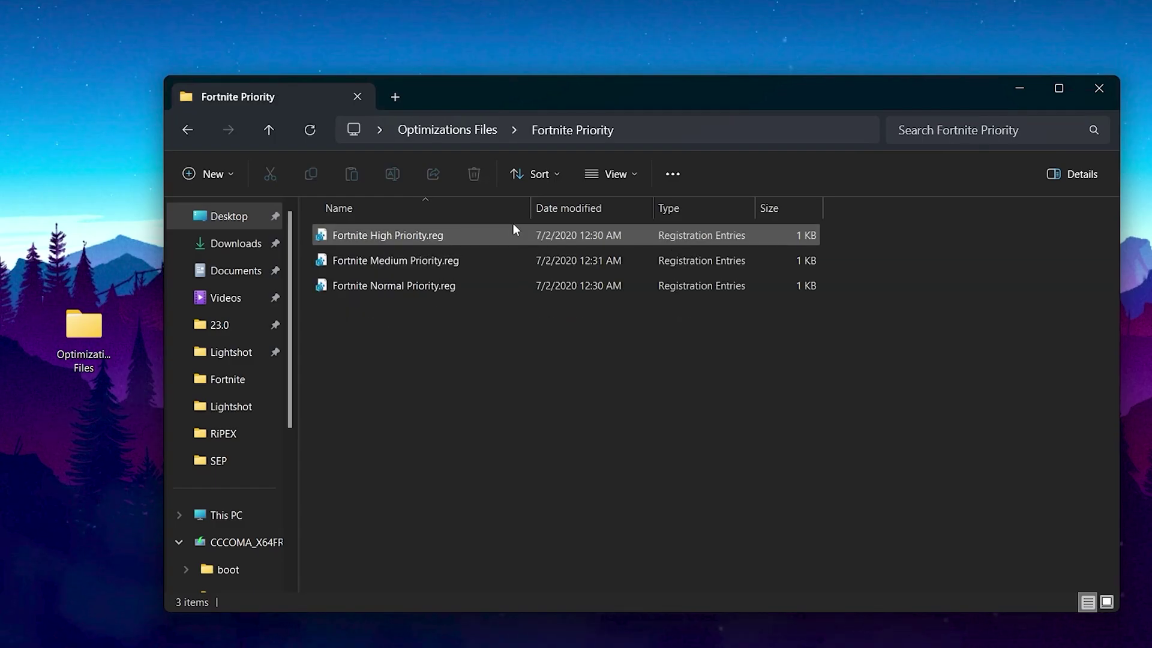
double_click(476, 235)
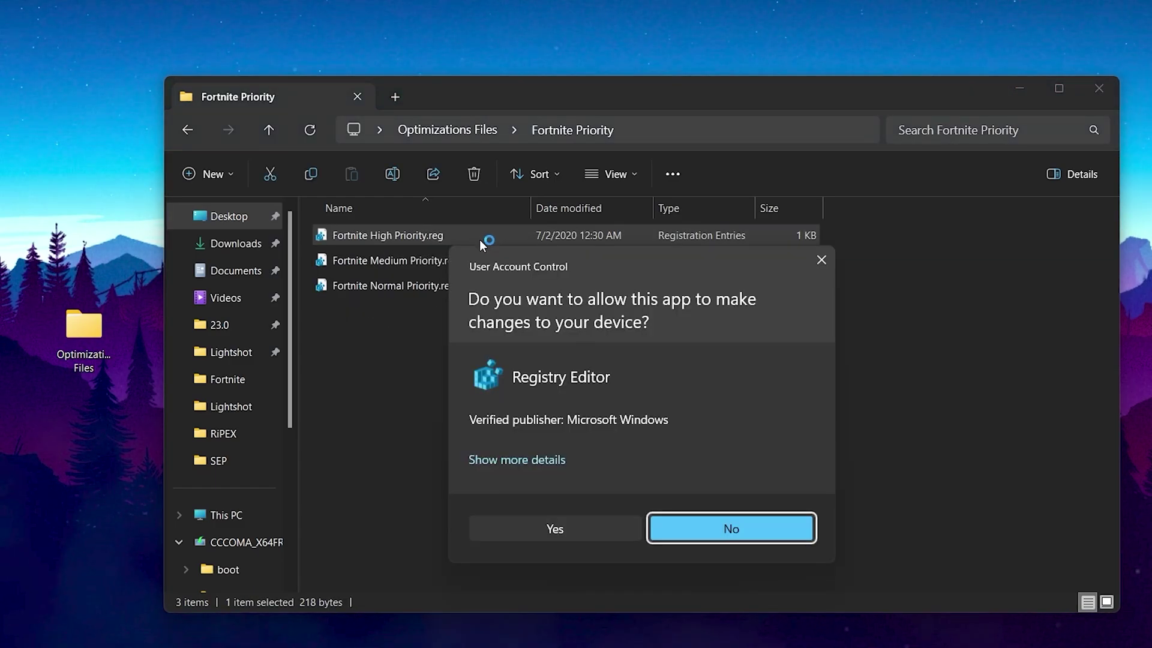
click(560, 521)
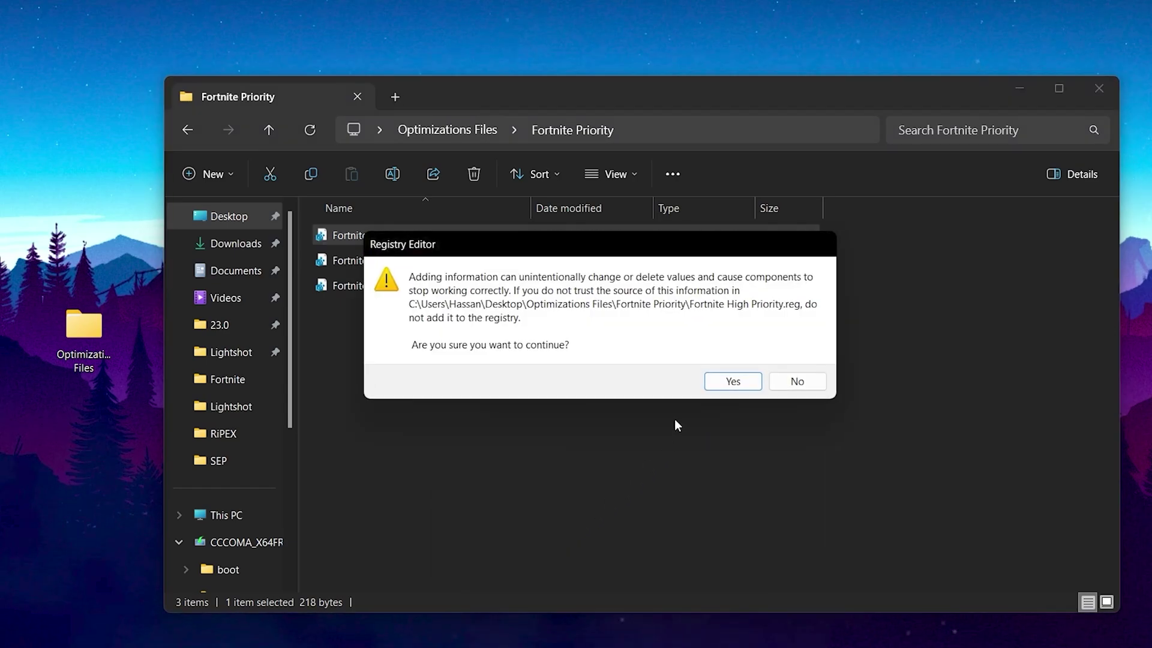
click(725, 384)
click(797, 354)
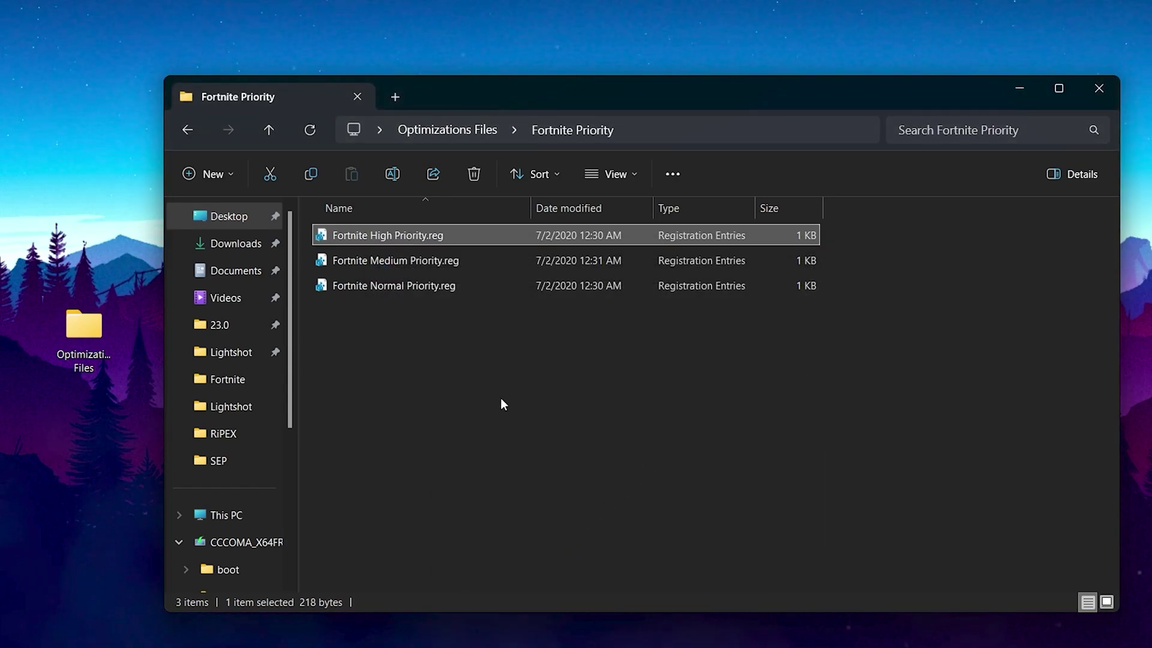
Merge 16GB Ram.reg from the Ram Optimization folder into the registry.
key(alt+Left)
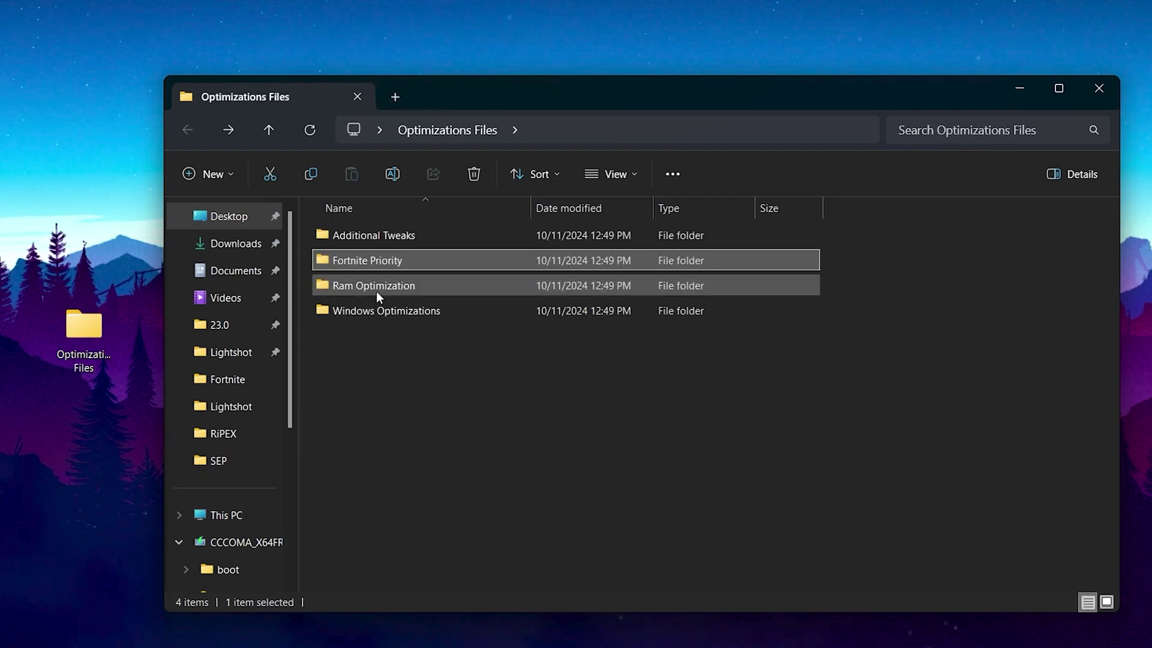
double_click(518, 294)
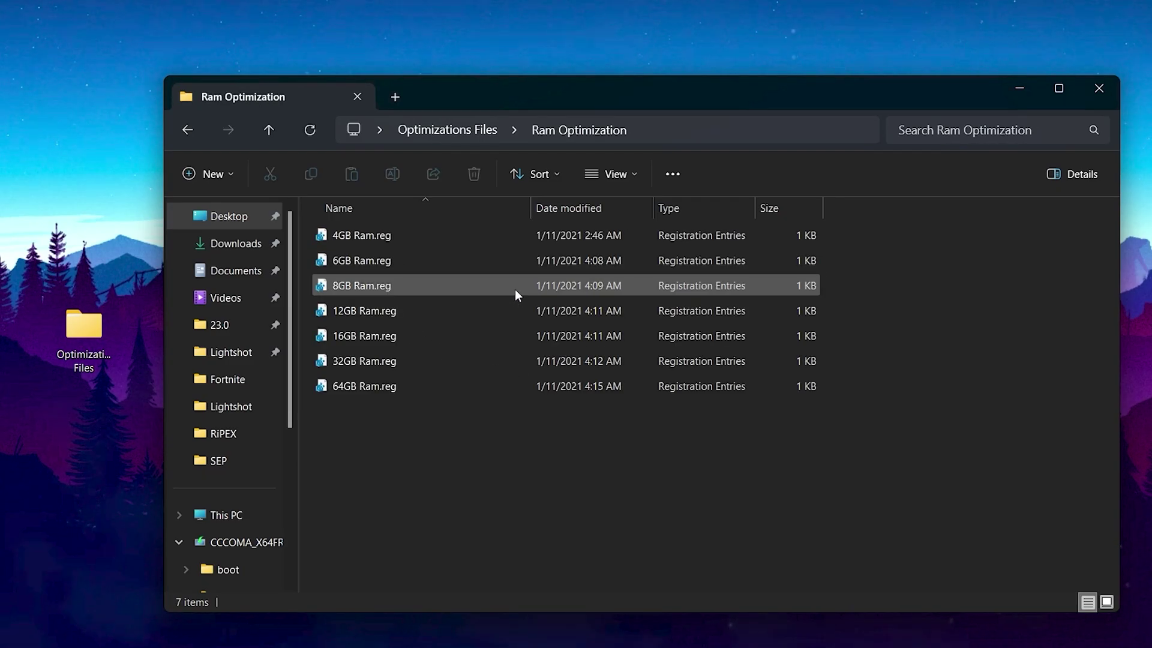
drag(892, 222, 449, 391)
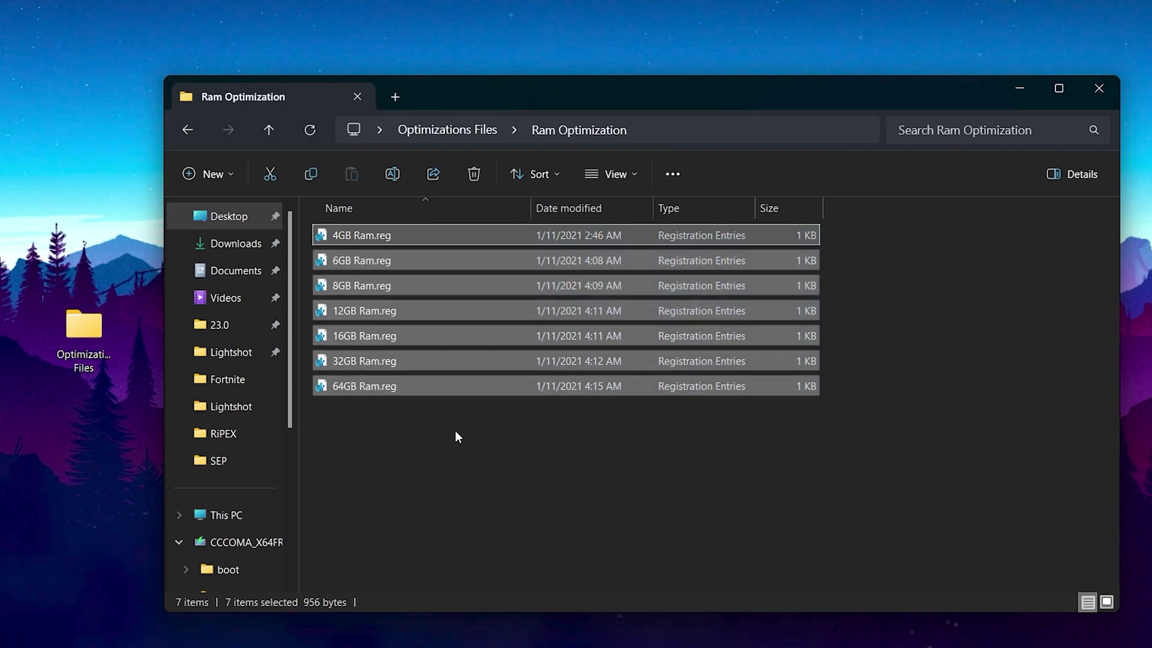
click(435, 455)
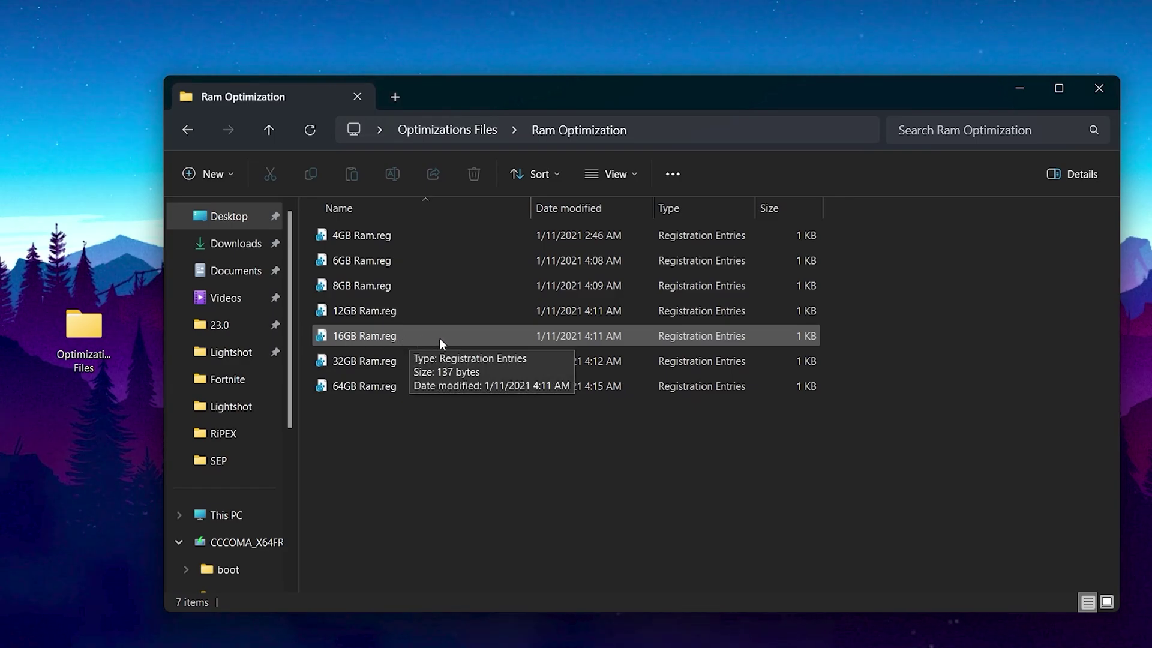
double_click(387, 337)
click(558, 523)
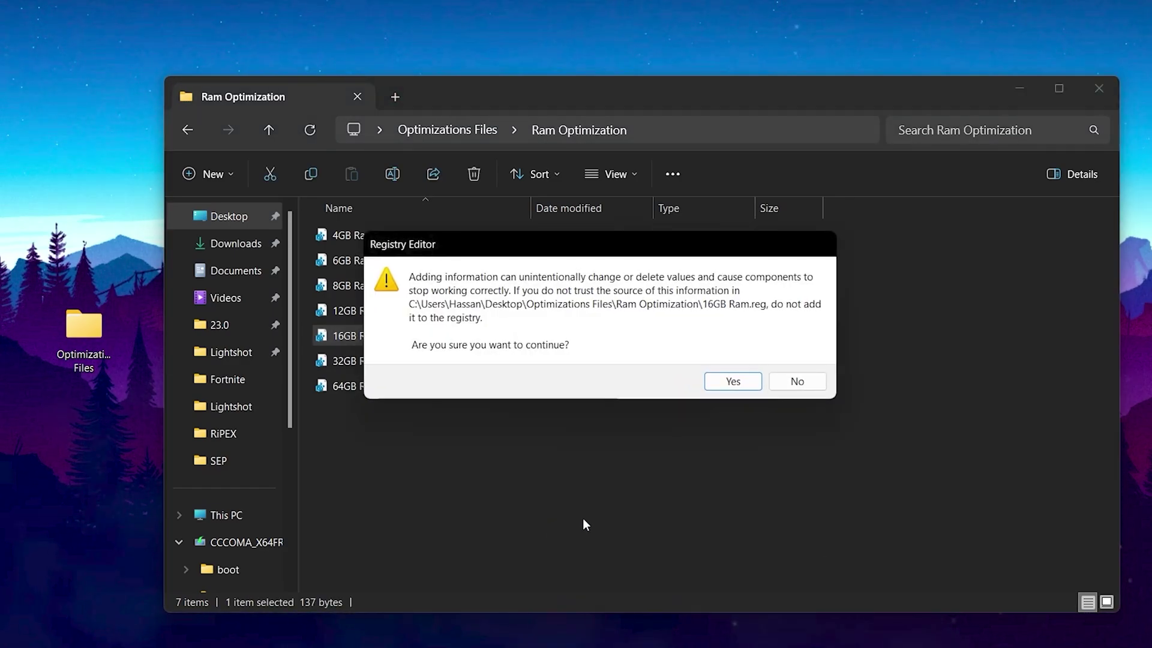
click(732, 382)
click(790, 353)
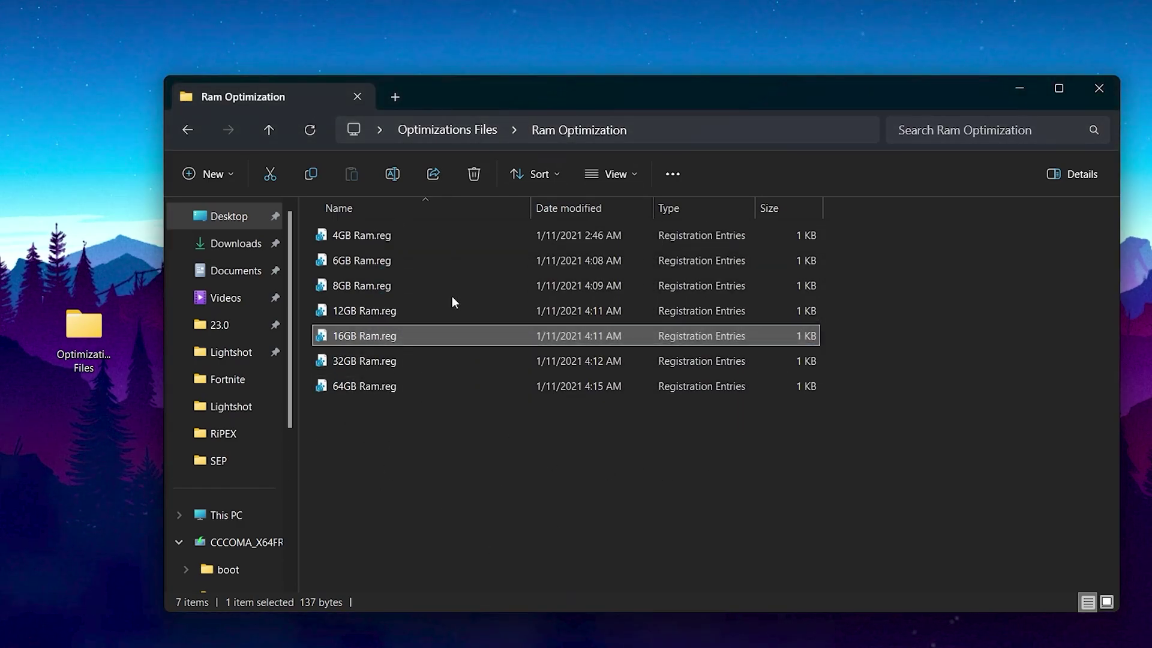
Merge Boost PC Responsiveness.reg from the Windows Optimizations folder into the registry.
key(BackSpace)
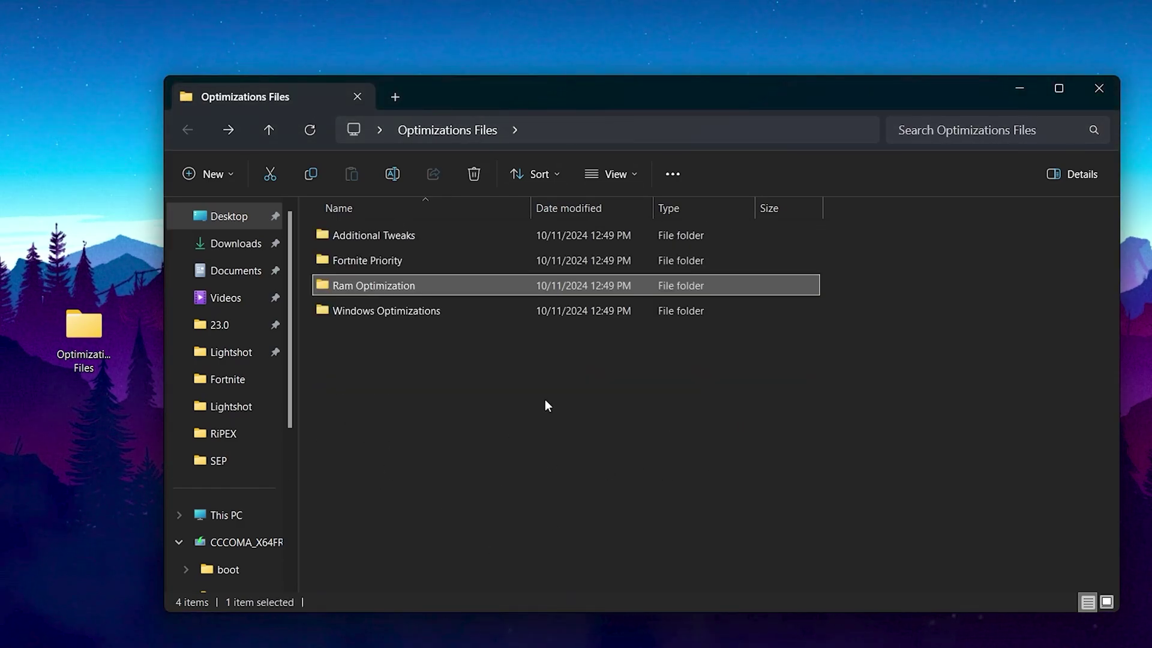
double_click(387, 310)
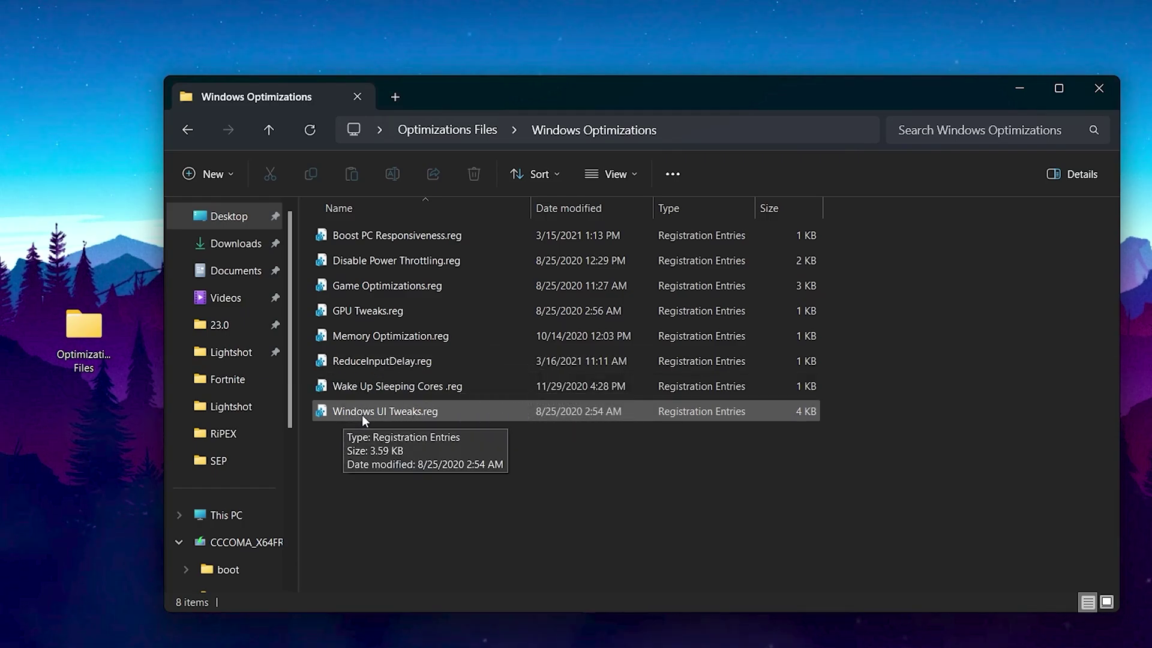
drag(390, 462, 473, 224)
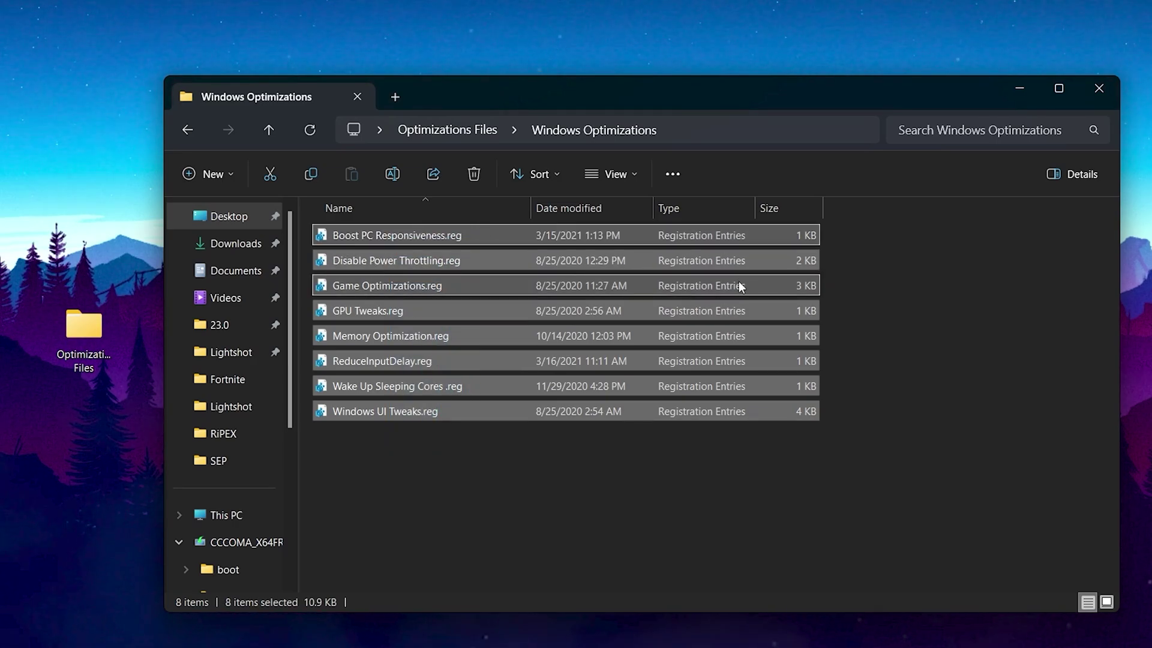
double_click(408, 233)
click(550, 529)
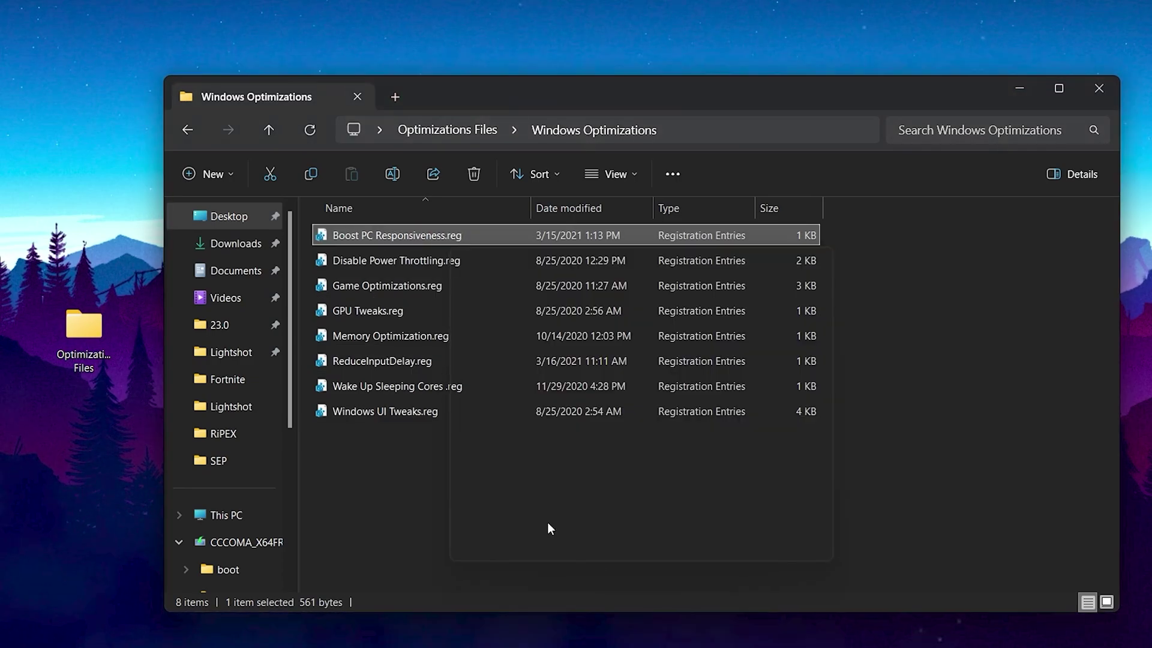
click(727, 380)
click(801, 352)
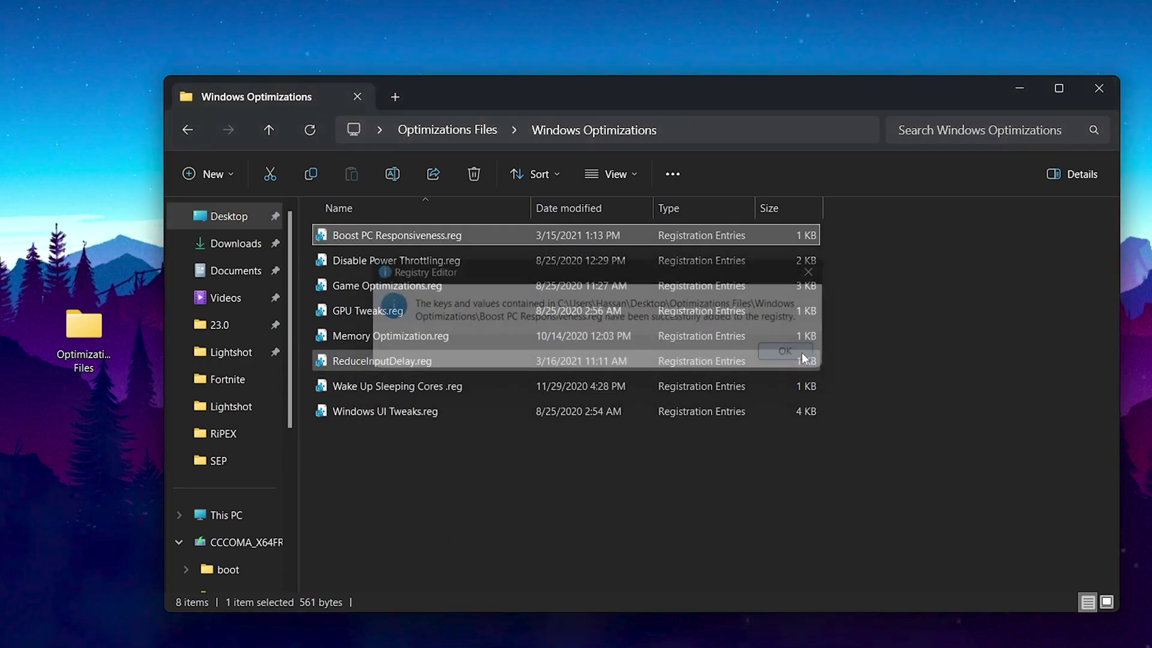
drag(857, 246, 370, 452)
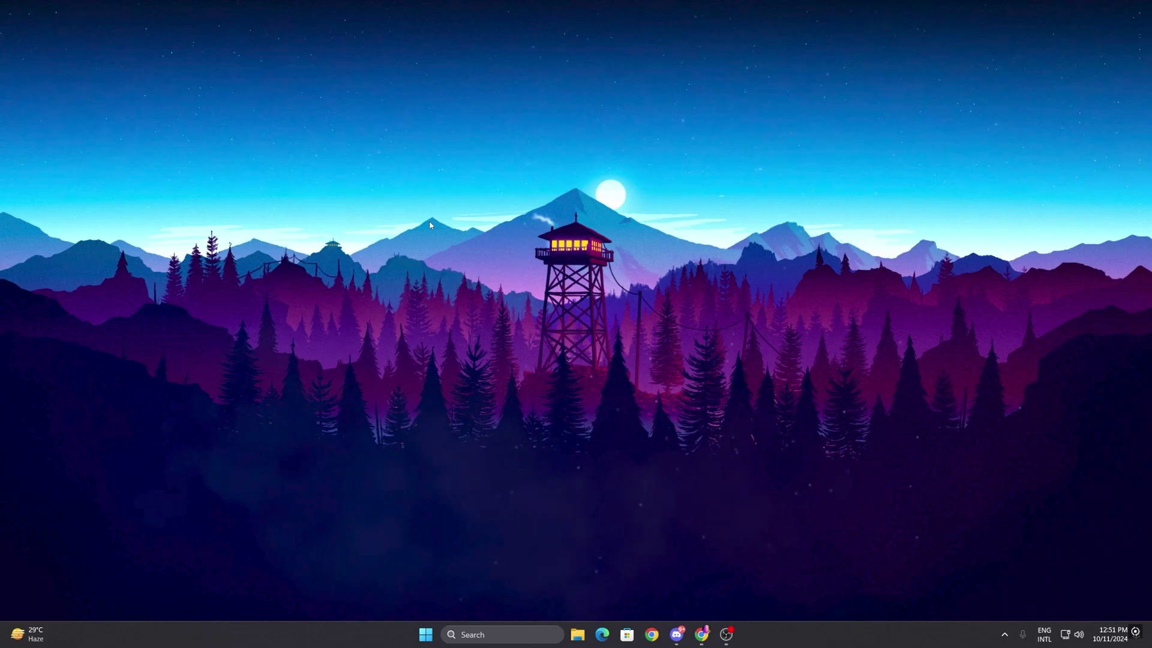
Open NVIDIA Control Panel and set Low Latency Mode to Ultra in the global 3D settings.
right_click(472, 171)
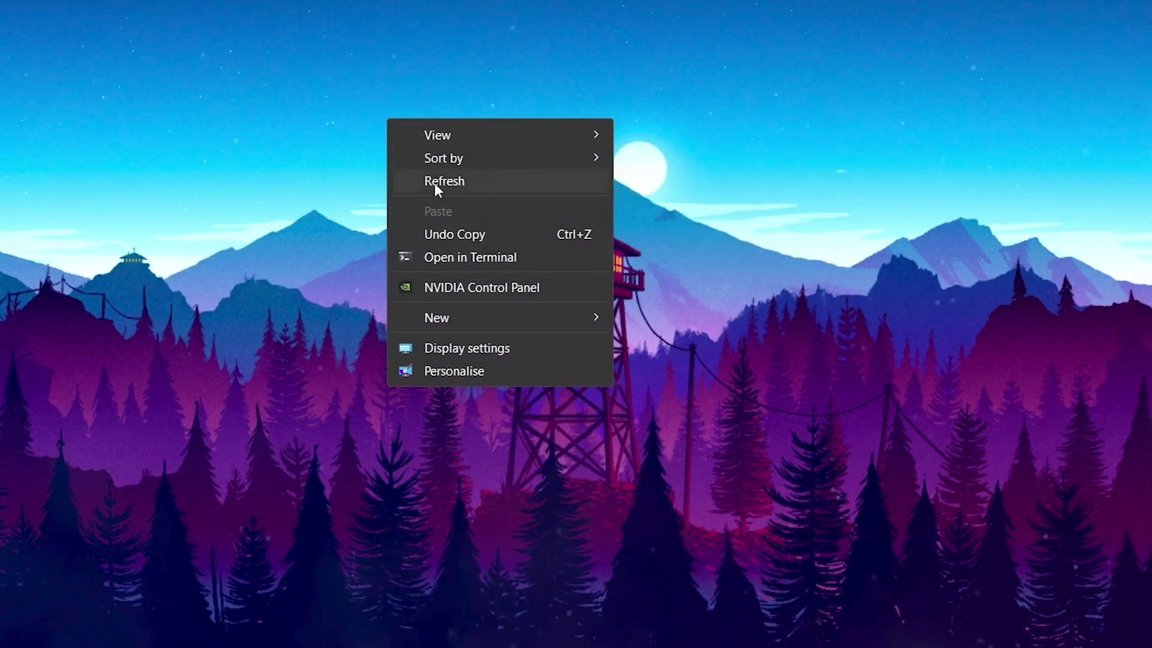
click(513, 263)
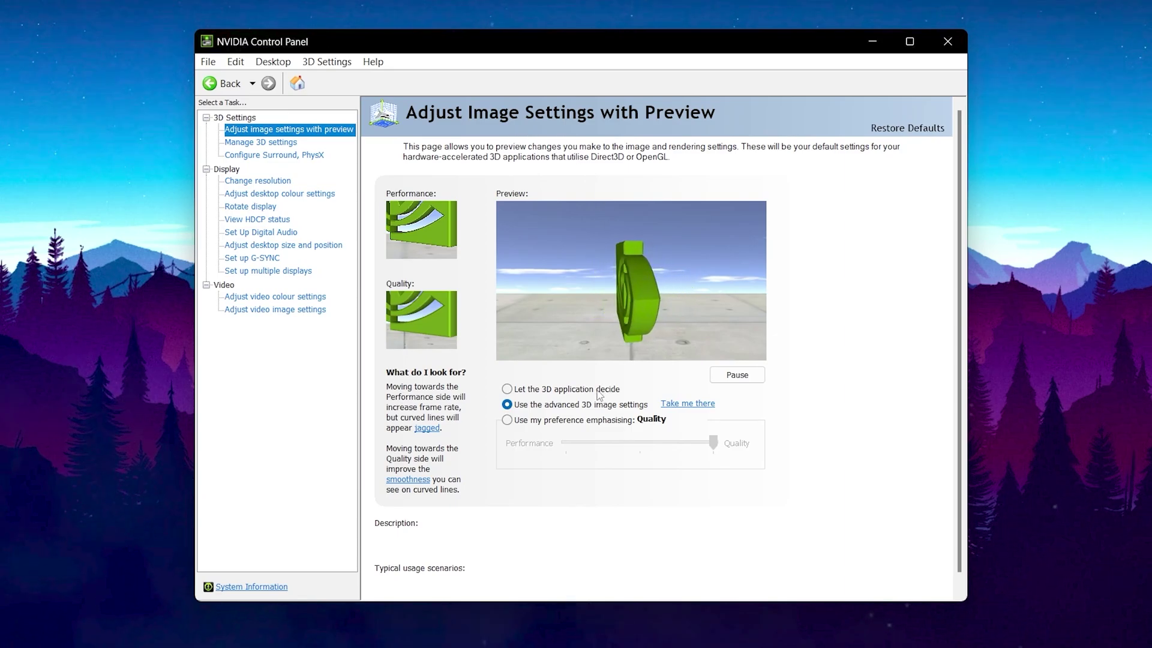
mouse_move(595, 407)
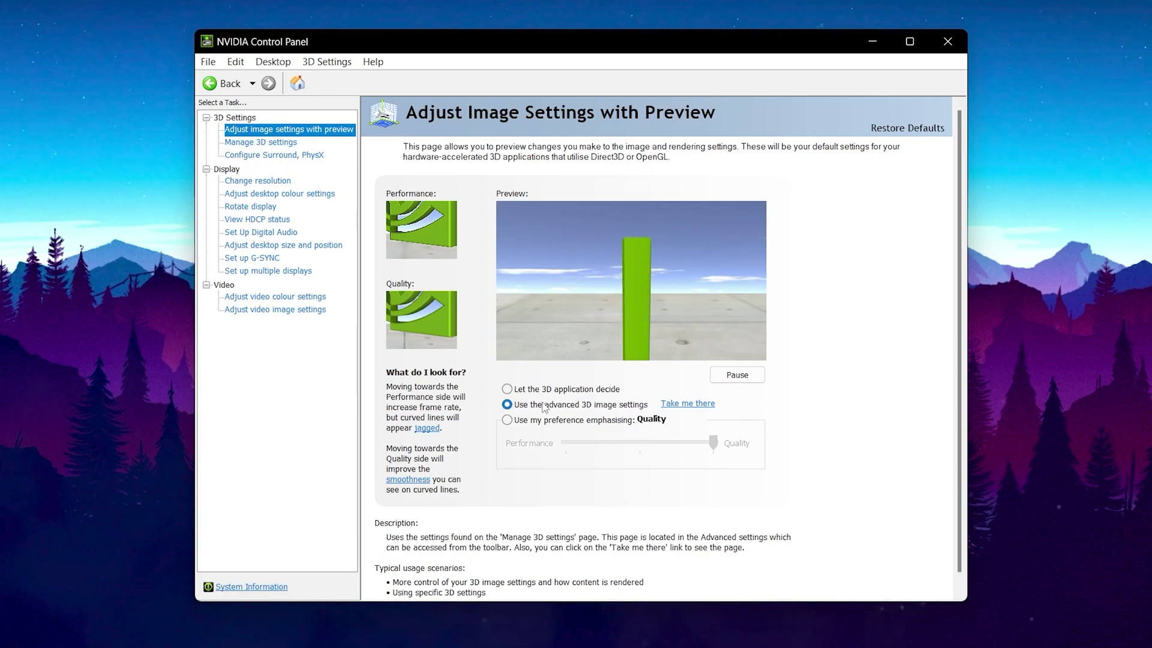
click(251, 142)
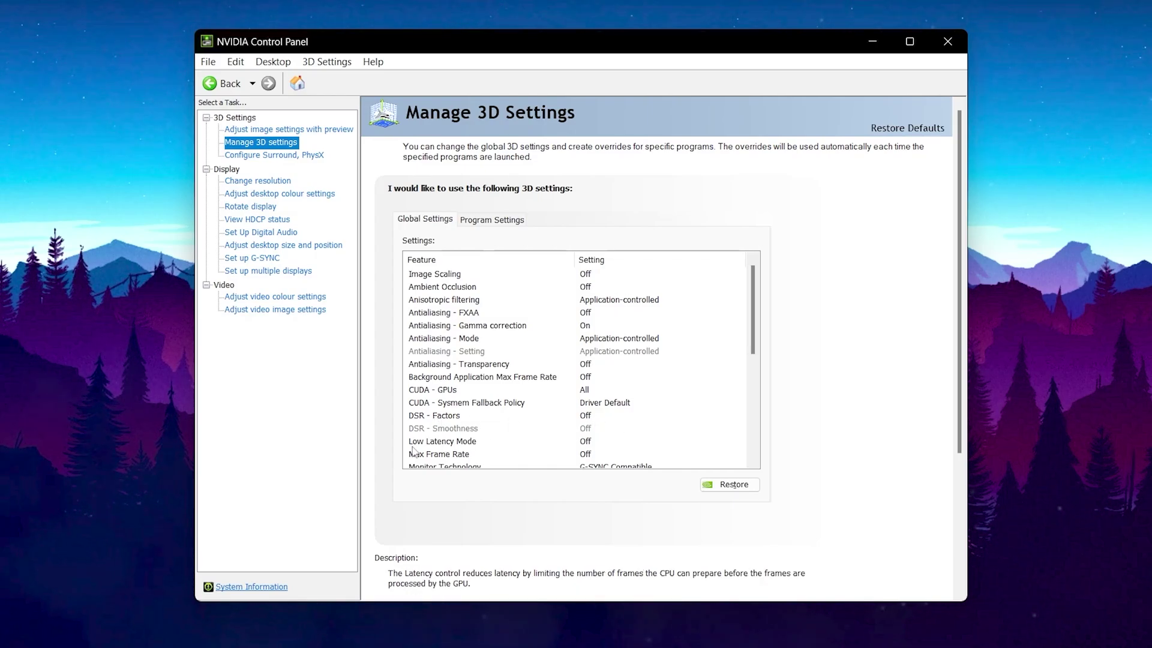
click(604, 443)
click(605, 442)
click(597, 478)
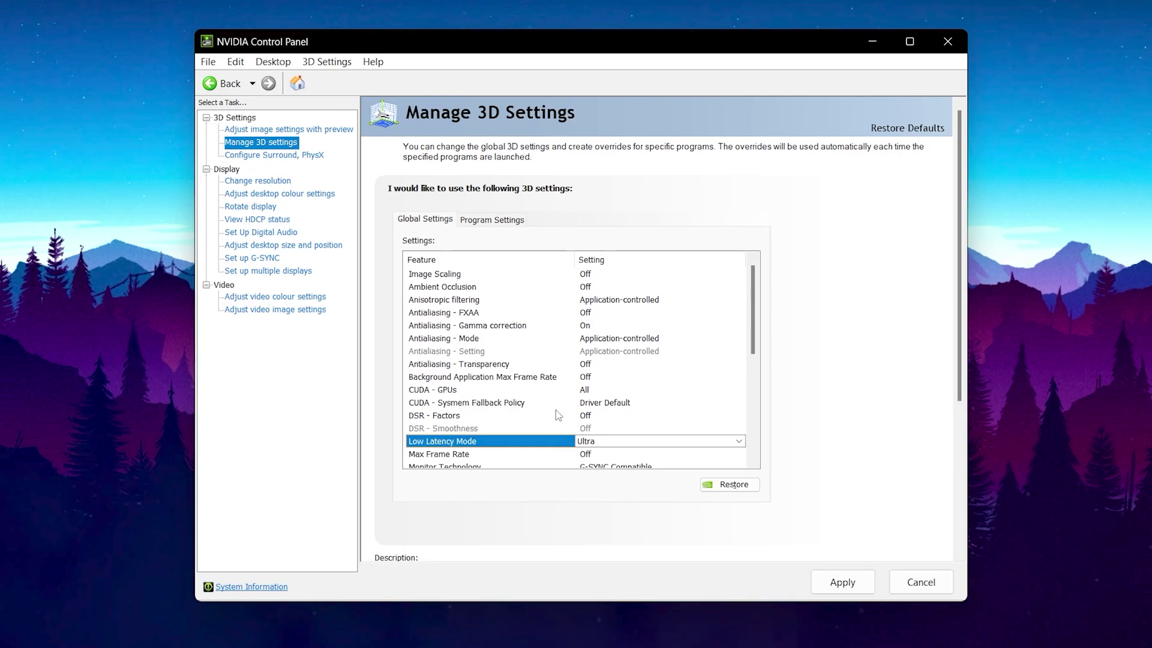
Set the OpenGL rendering GPU to NVIDIA GeForce RTX 3070 in the global 3D settings.
scroll(556, 412, down, 1)
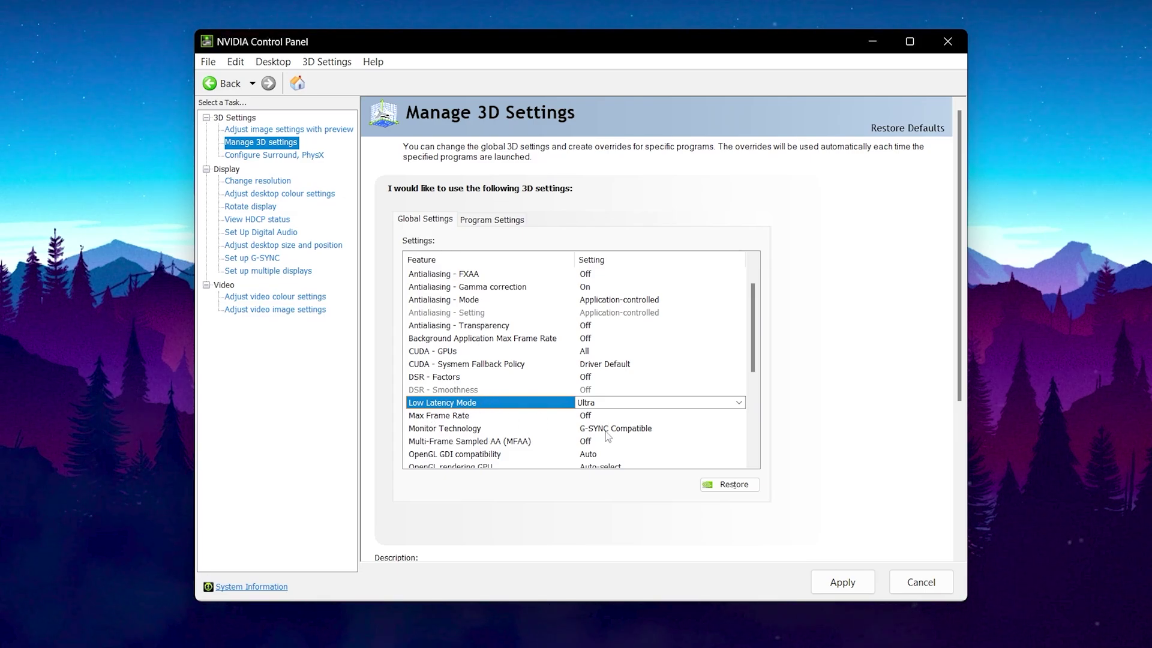
scroll(543, 430, down, 2)
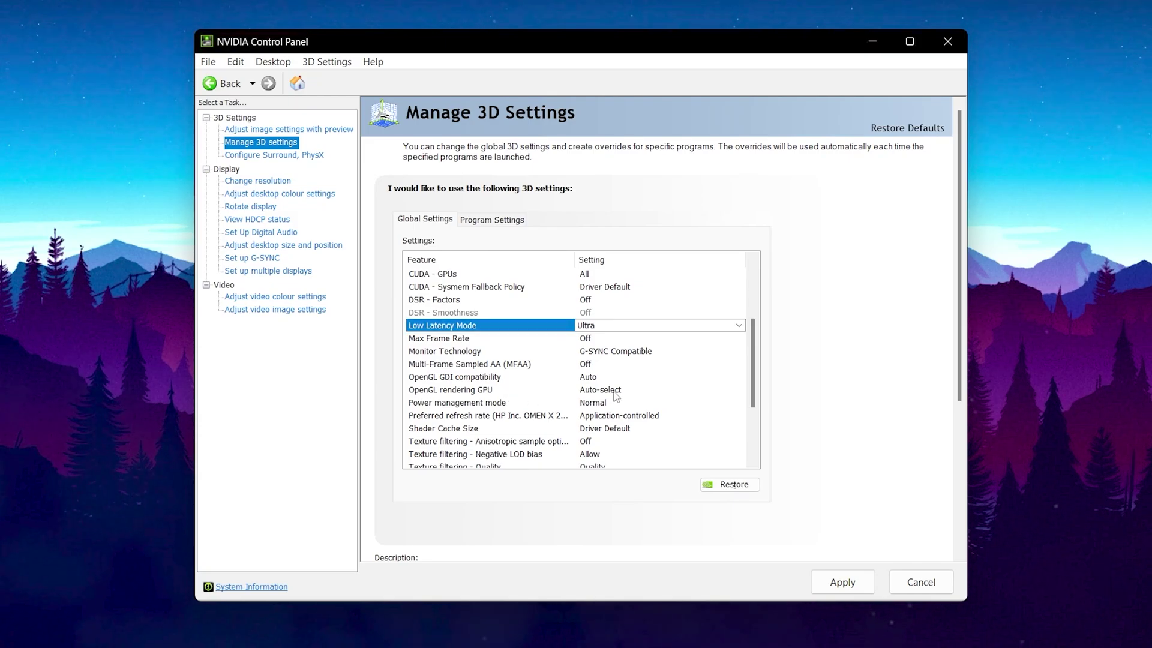
click(613, 393)
click(616, 390)
click(615, 418)
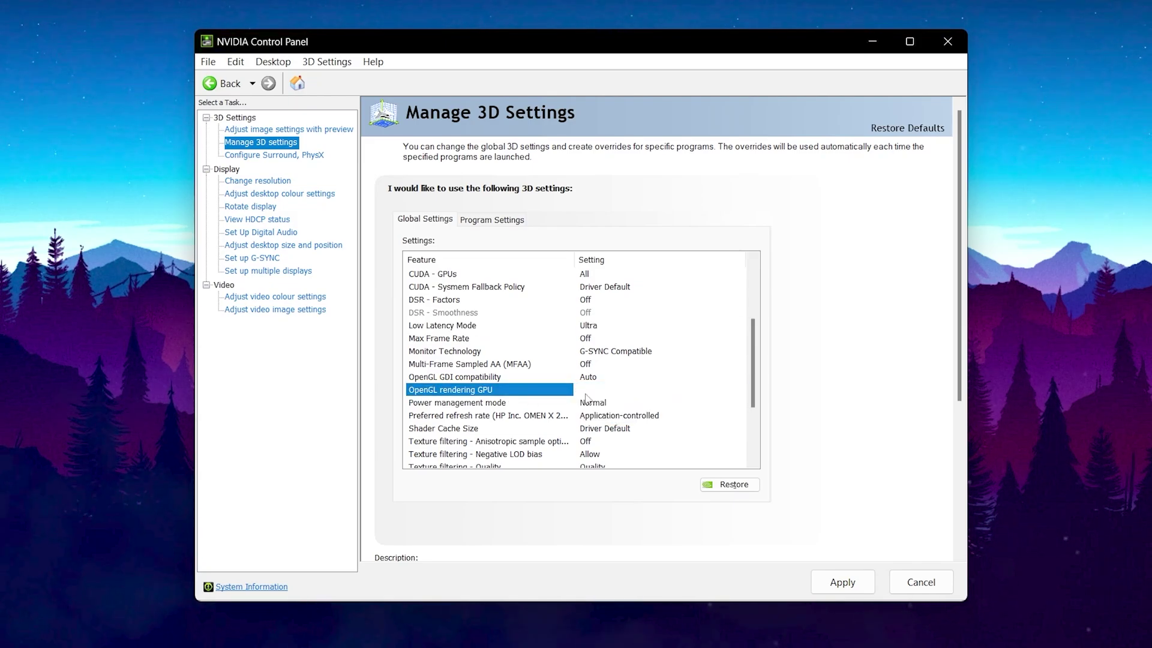
Set the Shader Cache Size to 100 GB in the global 3D settings.
scroll(578, 401, up, 3)
scroll(663, 386, down, 3)
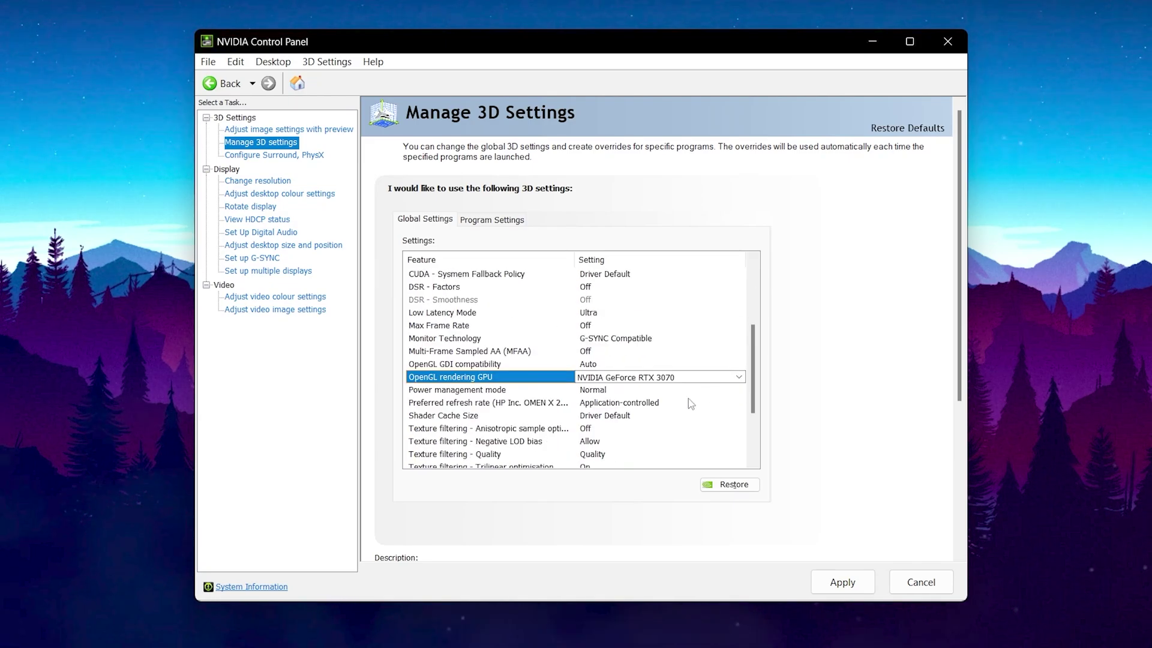
click(615, 418)
click(615, 418)
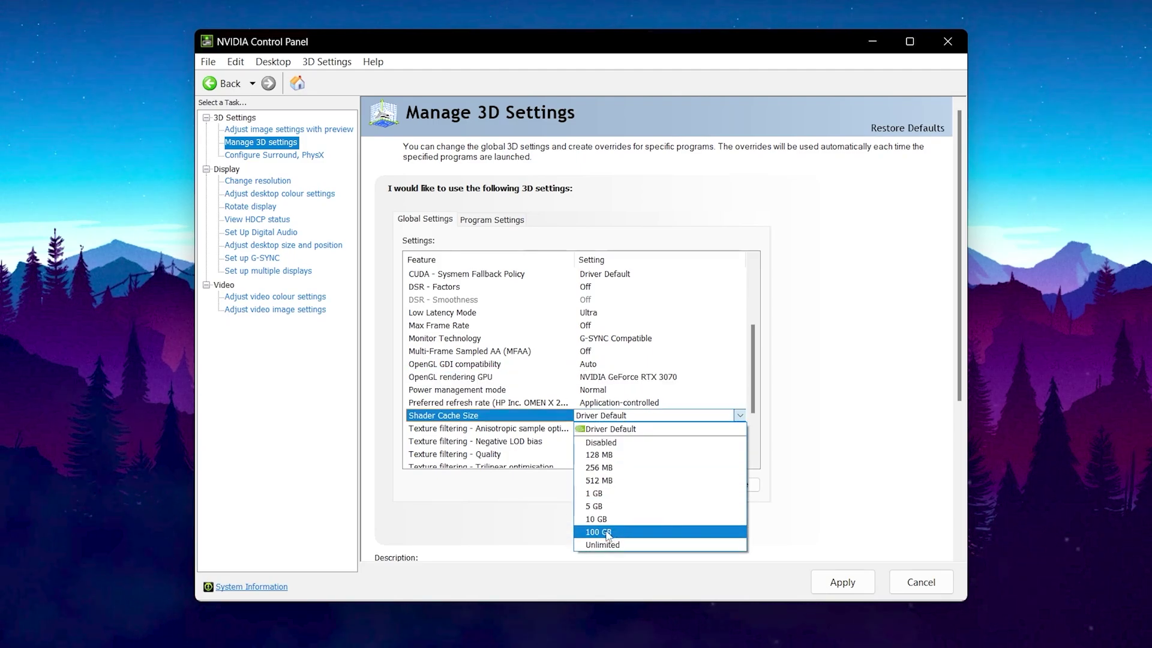
click(605, 532)
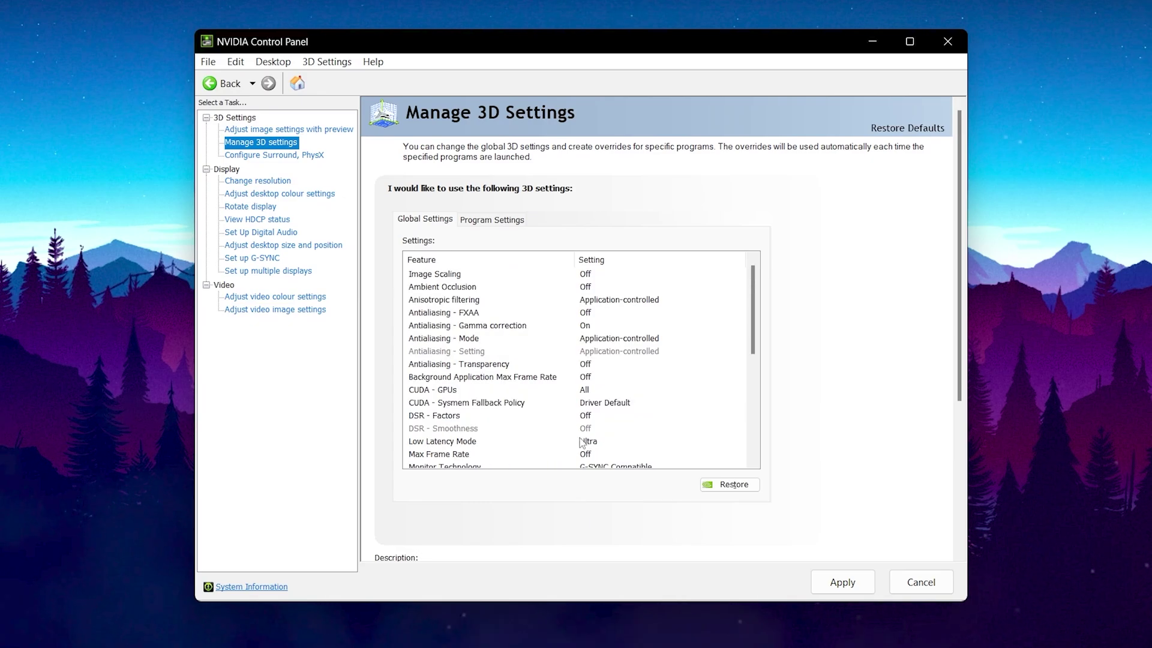
Set Texture filtering - Quality to High performance in the global 3D settings.
scroll(703, 364, down, 2)
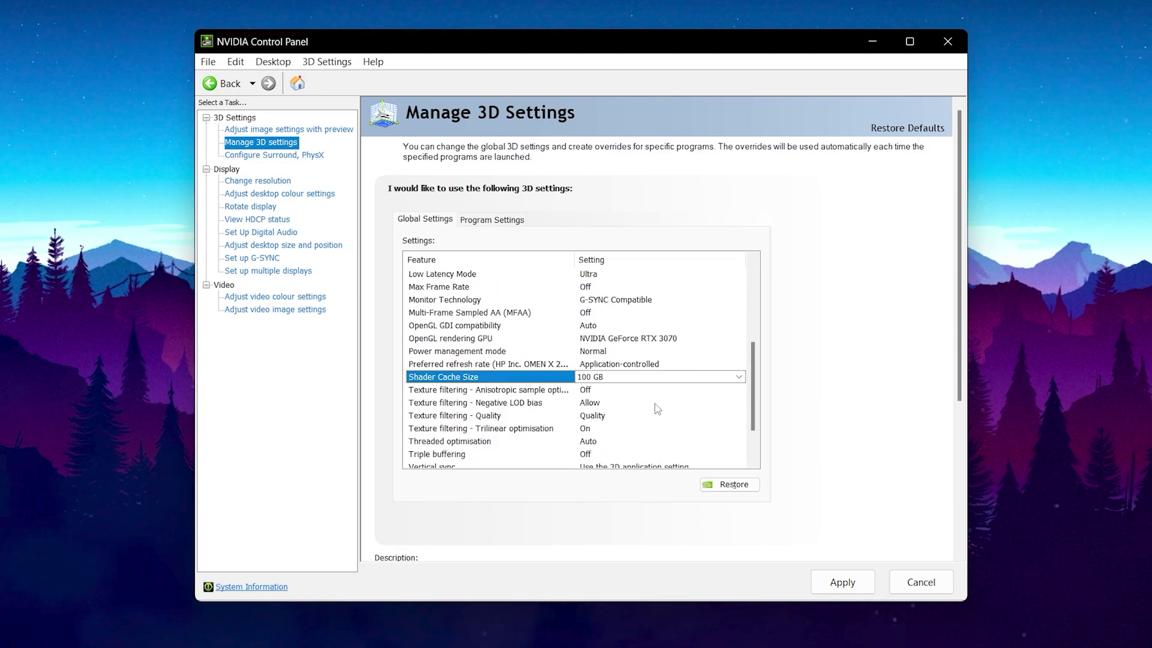
click(607, 416)
click(607, 416)
click(607, 468)
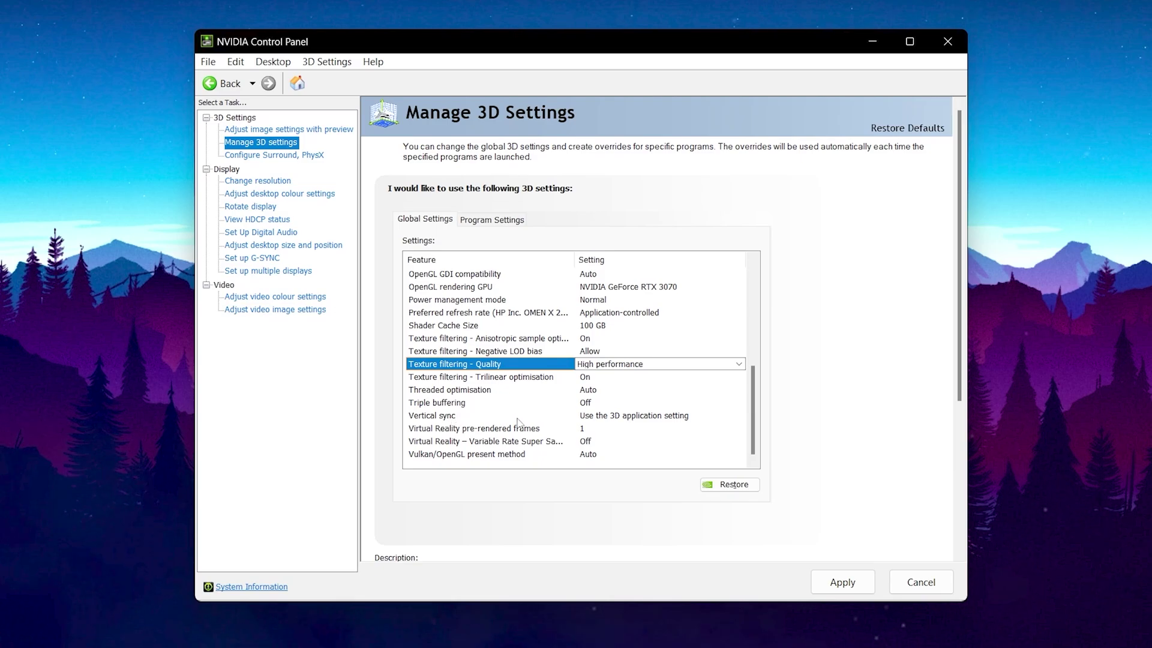
Turn Vertical sync off and apply the changed global 3D settings.
click(609, 417)
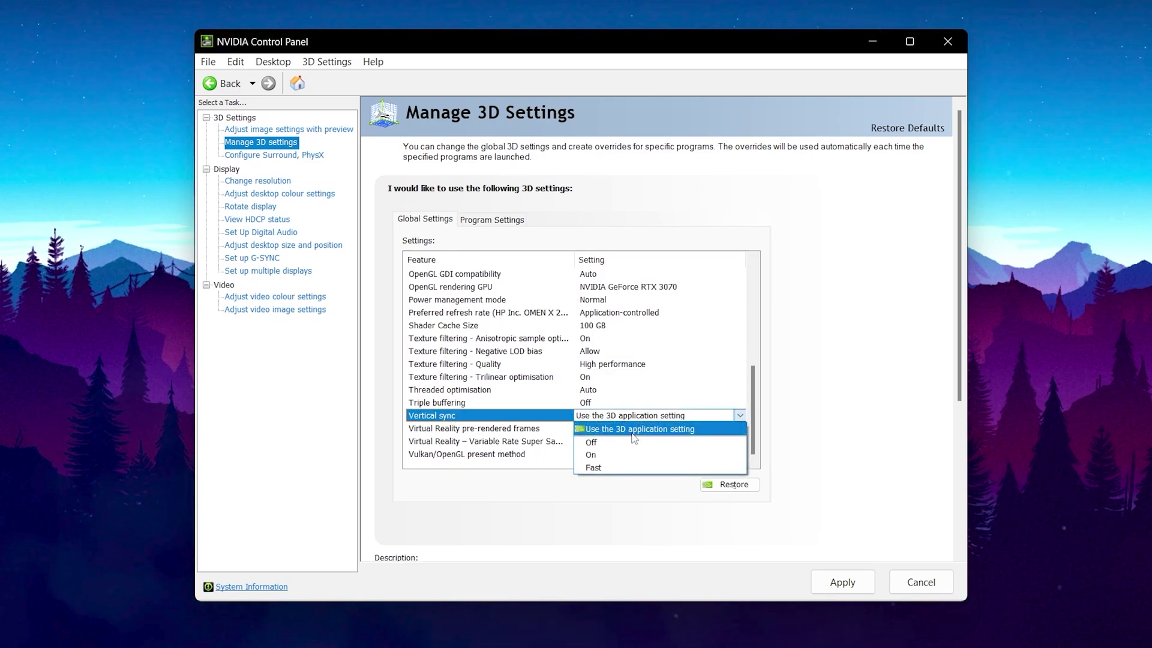
click(615, 444)
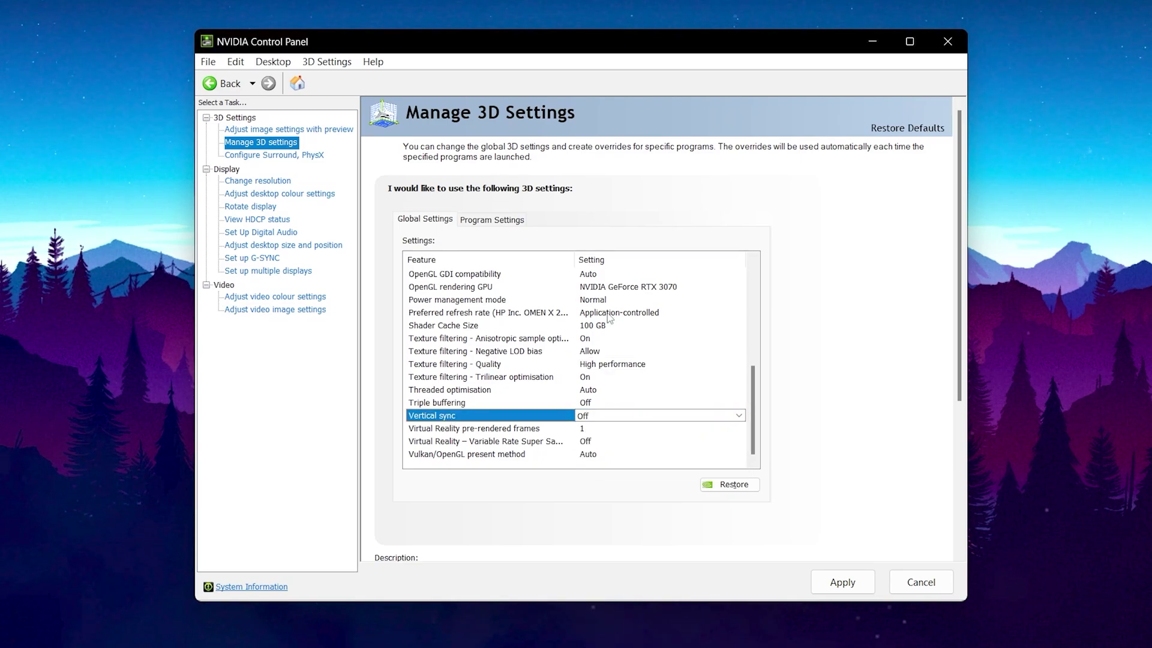
click(843, 582)
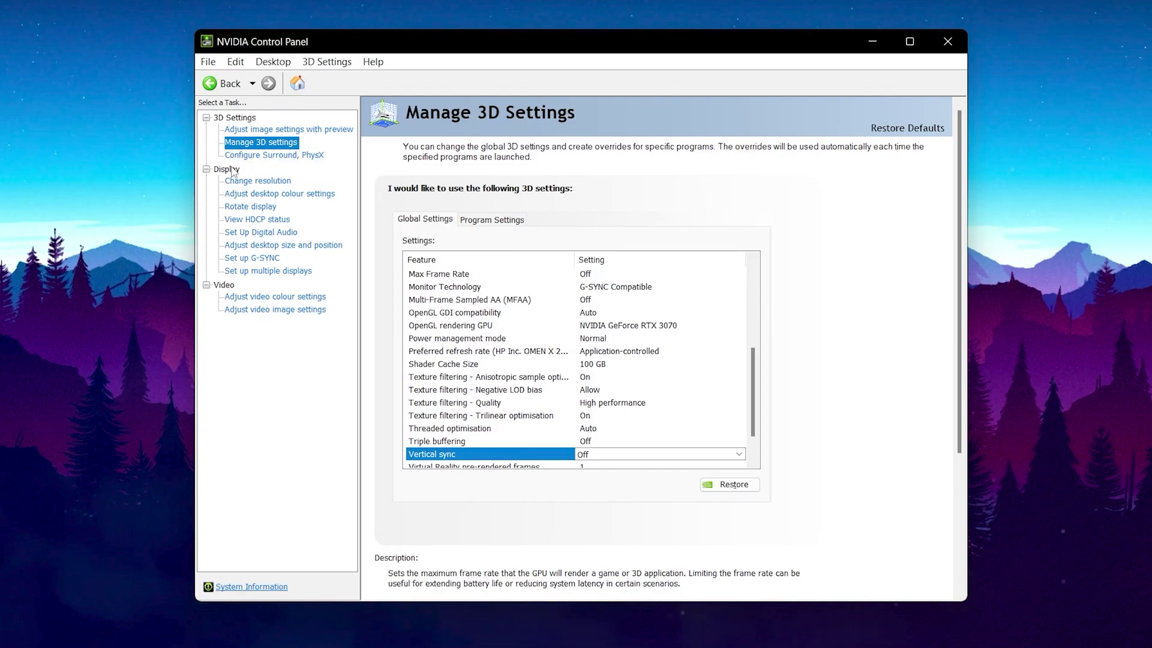
Set the desktop scaling mode to Full-screen for the HP OMEN X 25f display and apply it.
click(252, 246)
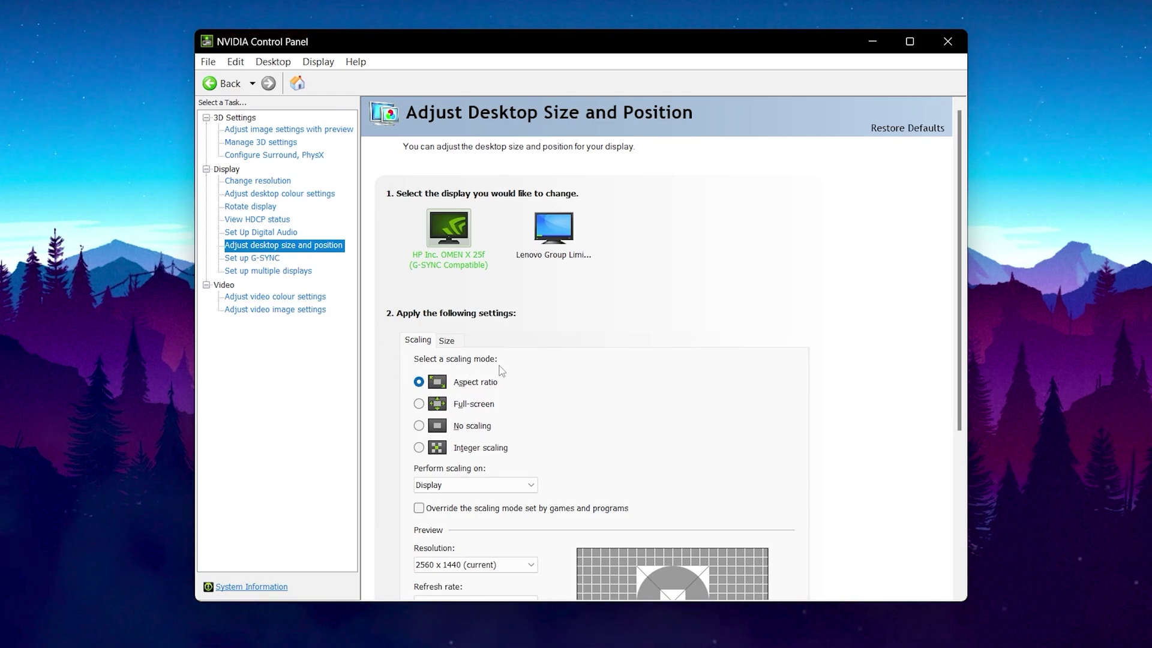
click(419, 403)
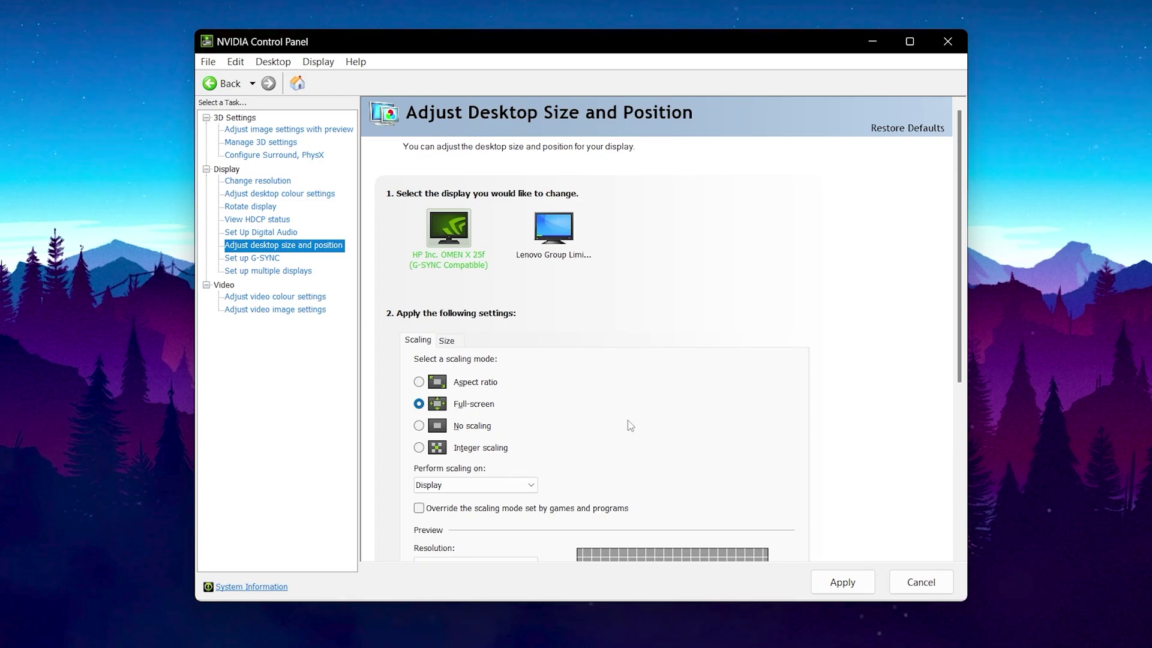
click(835, 594)
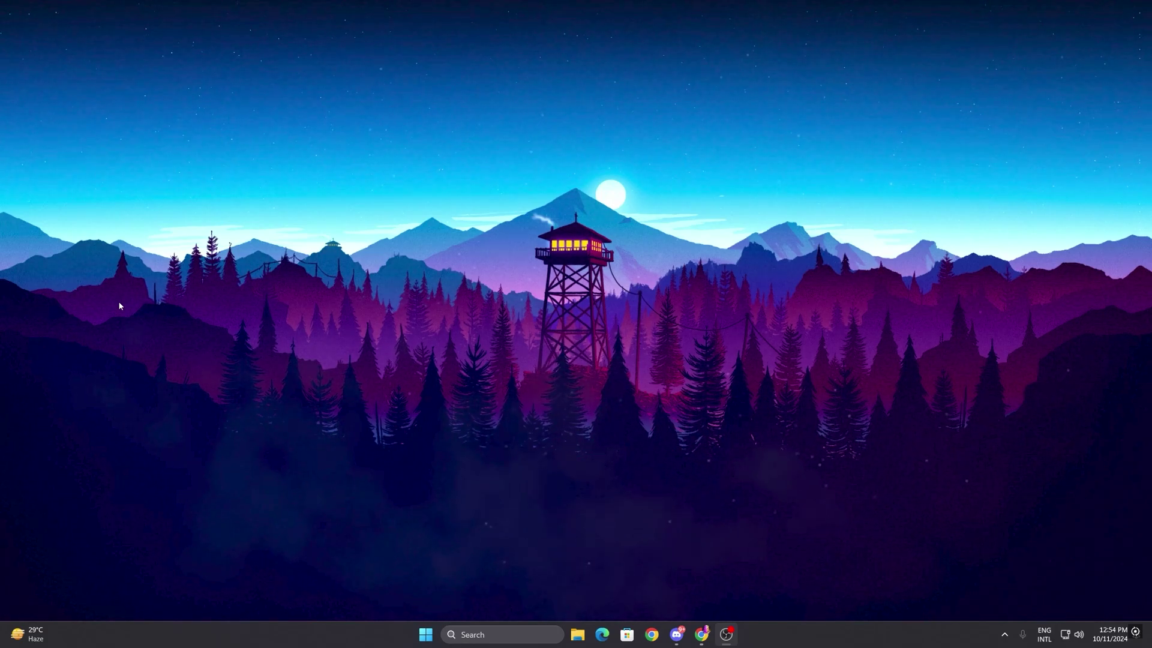
Open Device Manager, disable the High precision event timer under System devices, and close the window.
right_click(426, 634)
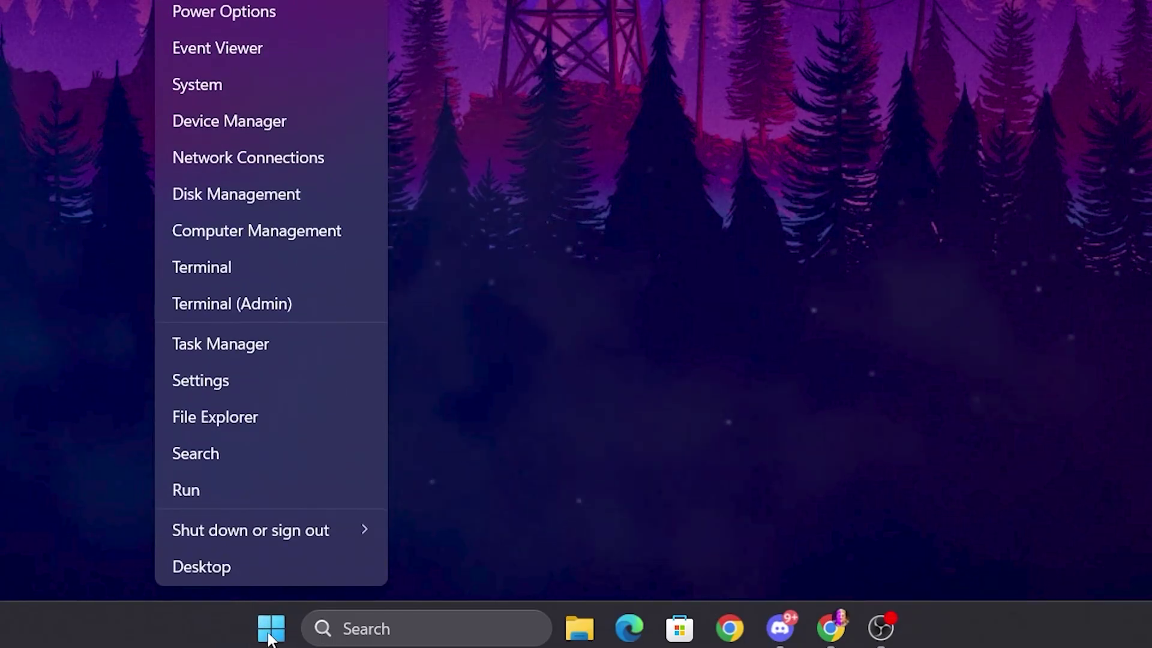
click(219, 125)
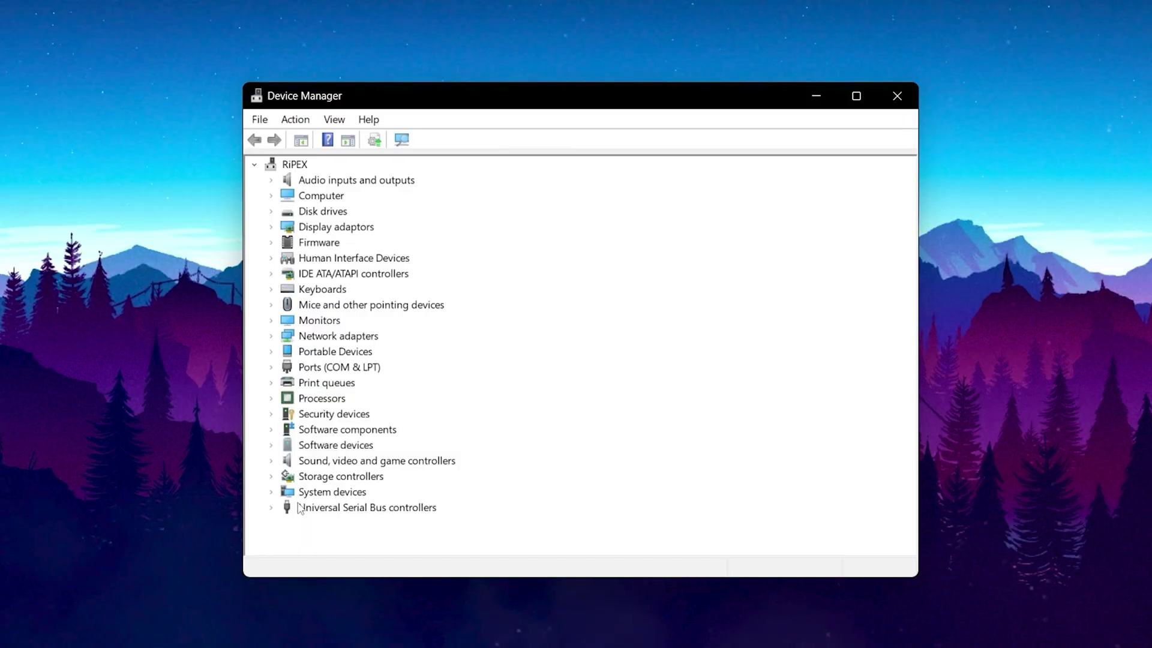
click(272, 492)
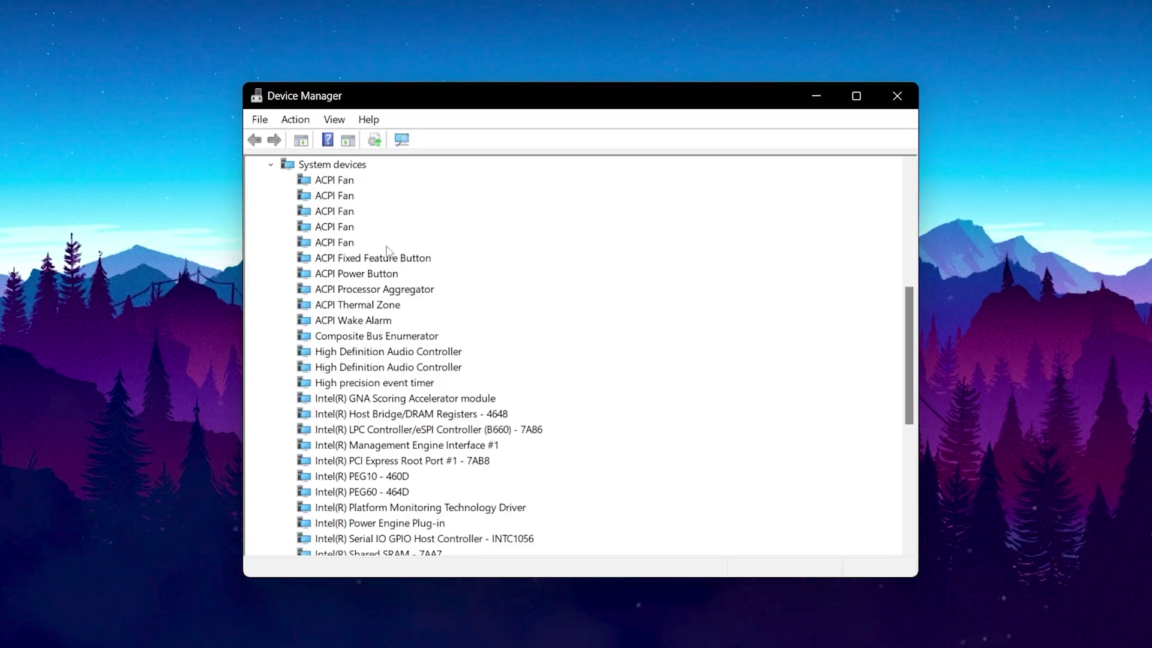
scroll(384, 282, down, 3)
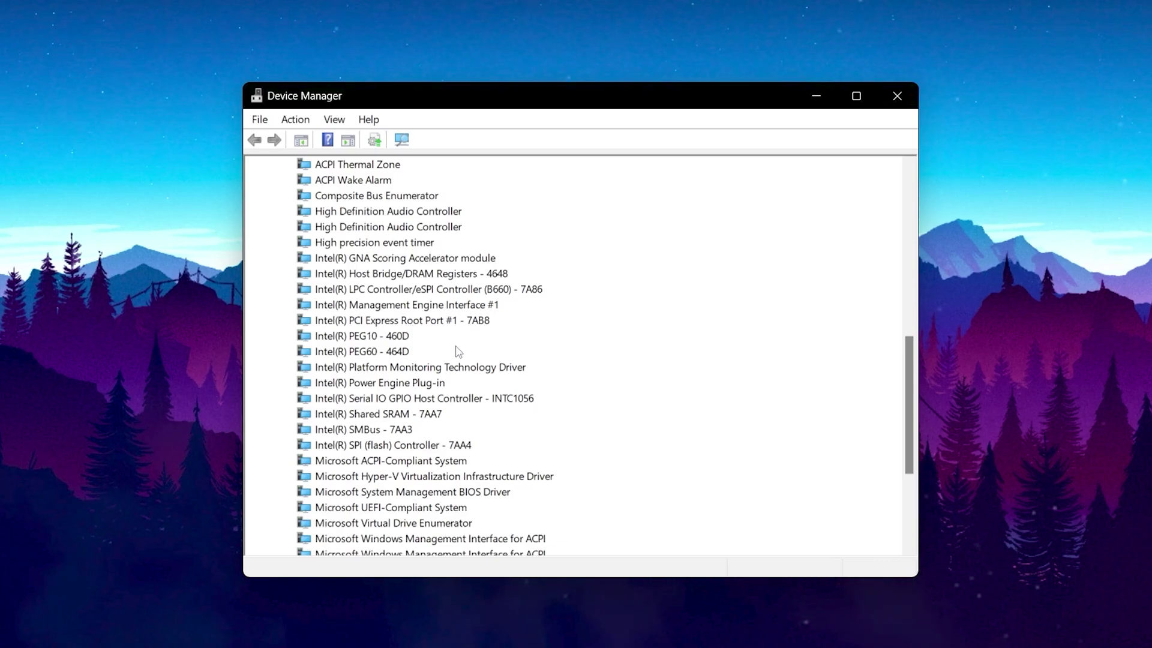
right_click(380, 243)
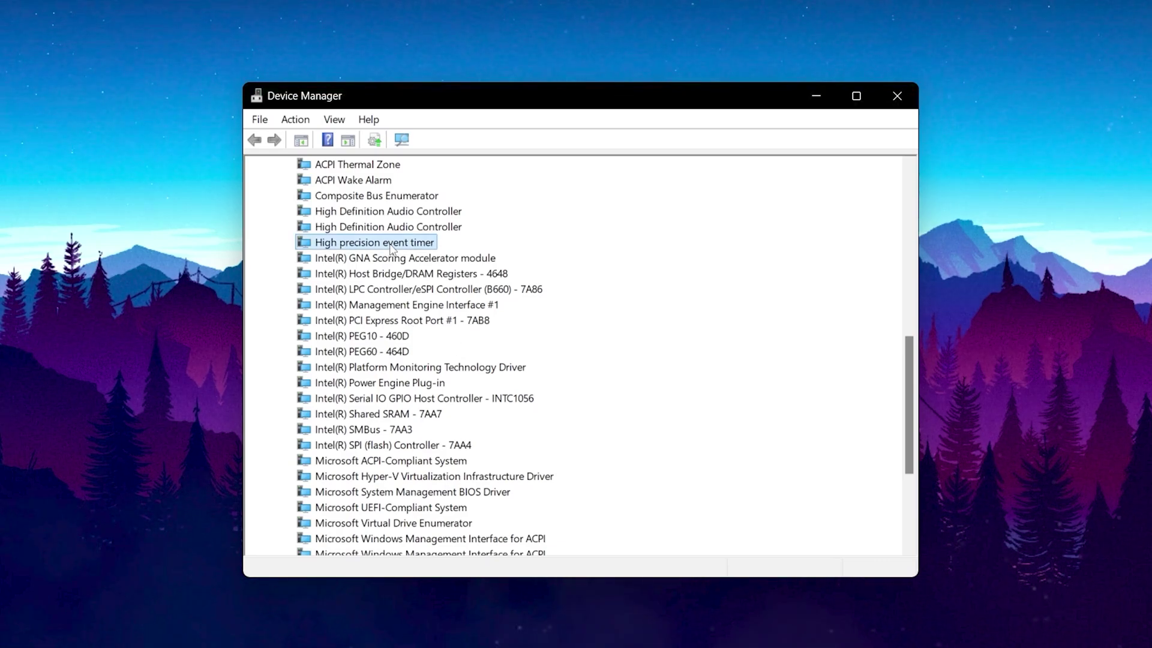
click(457, 276)
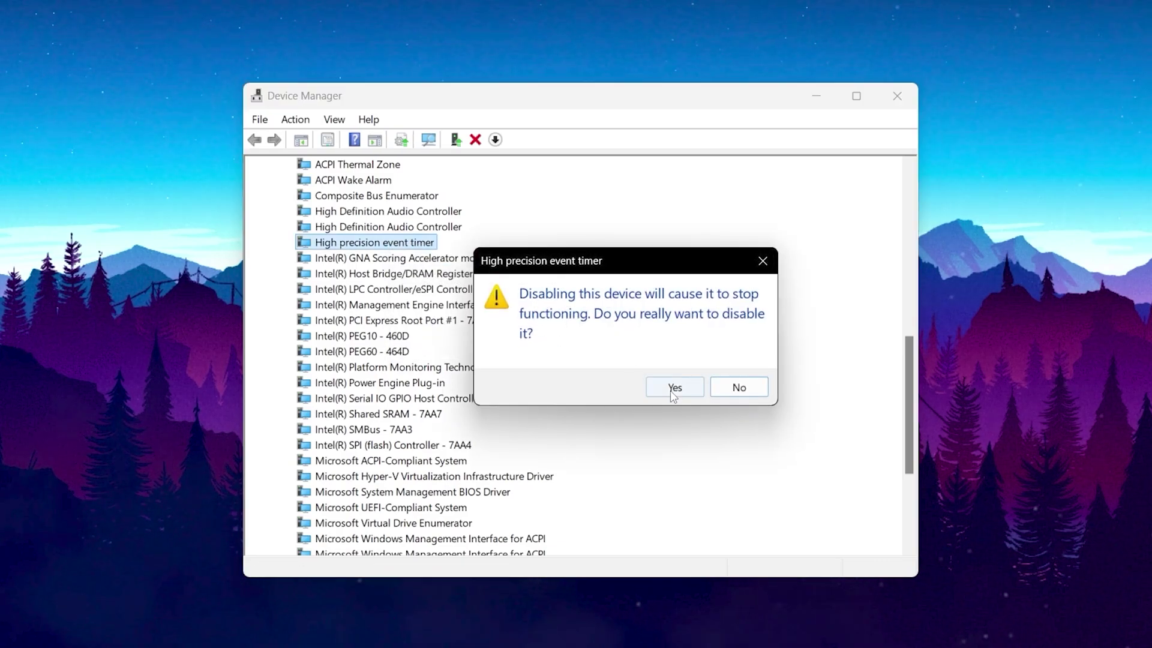
click(671, 385)
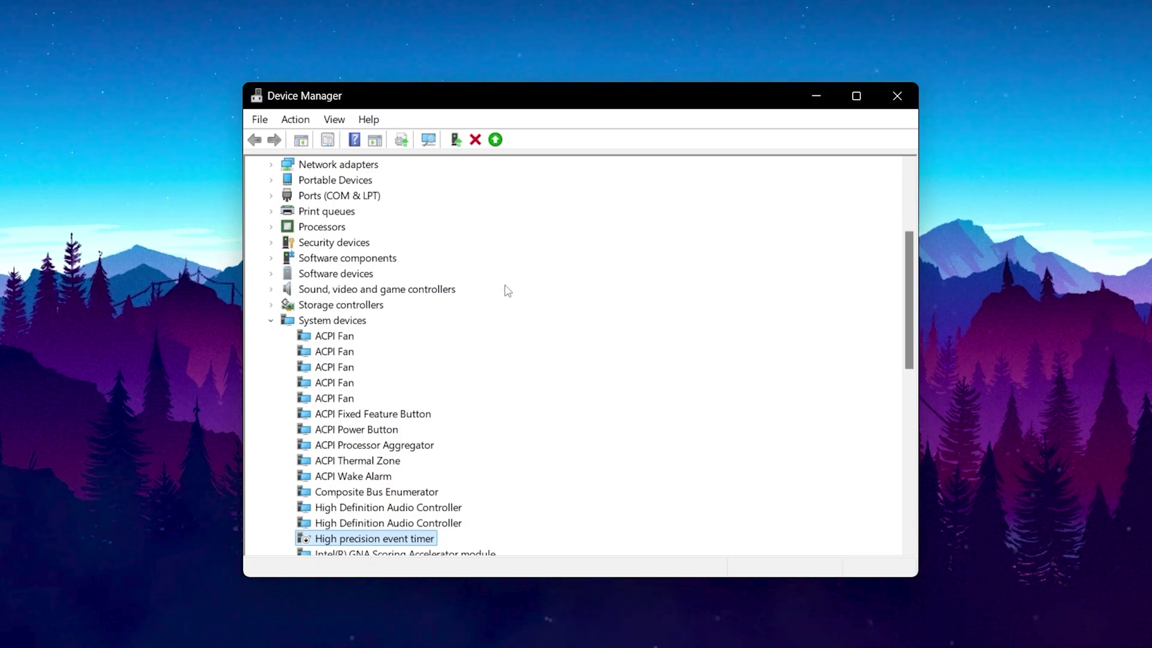
click(898, 96)
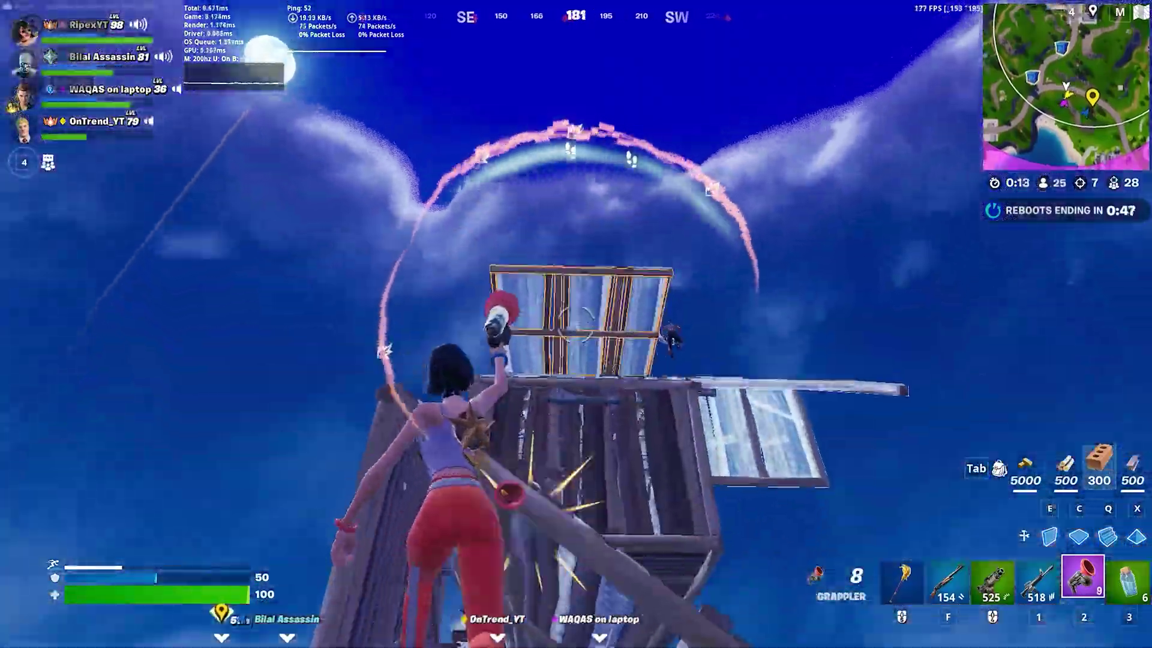
click(576, 324)
click(576, 324)
key(c)
click(576, 324)
click(576, 324)
click(576, 323)
key(f)
key(w)
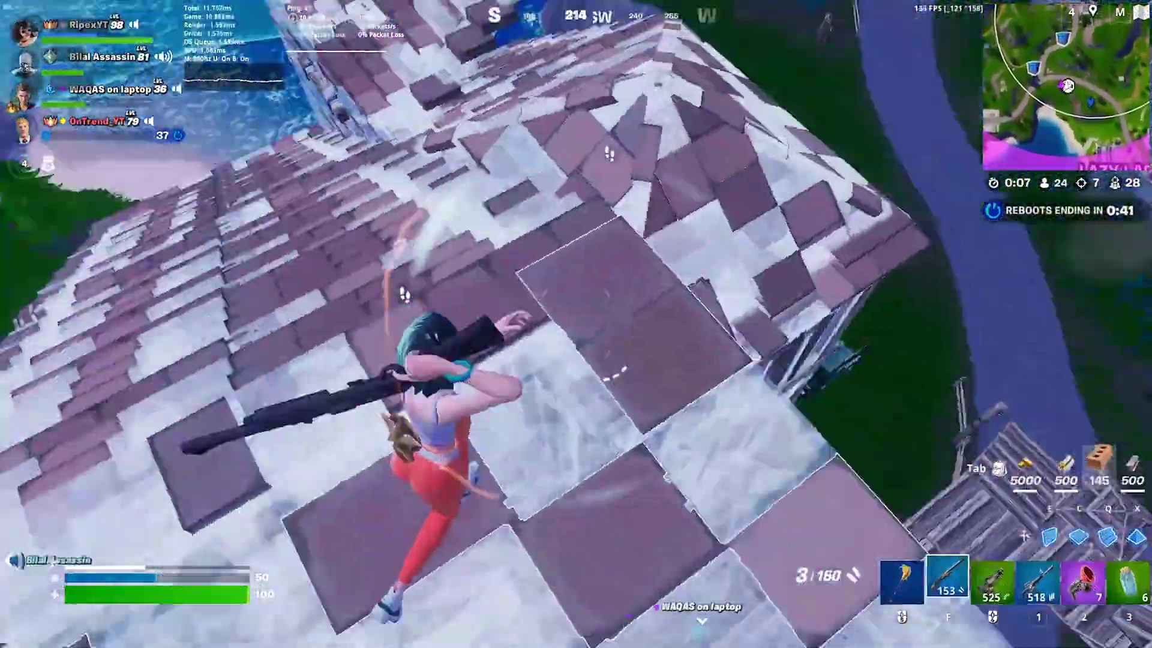
key(r)
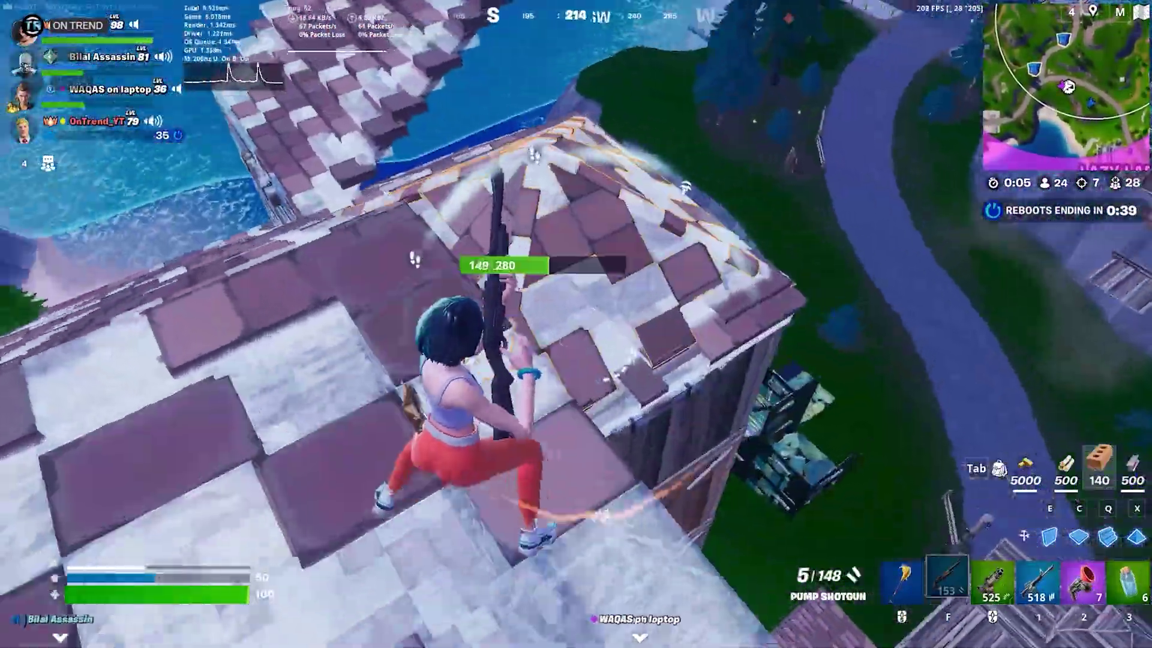
click(576, 324)
click(576, 324)
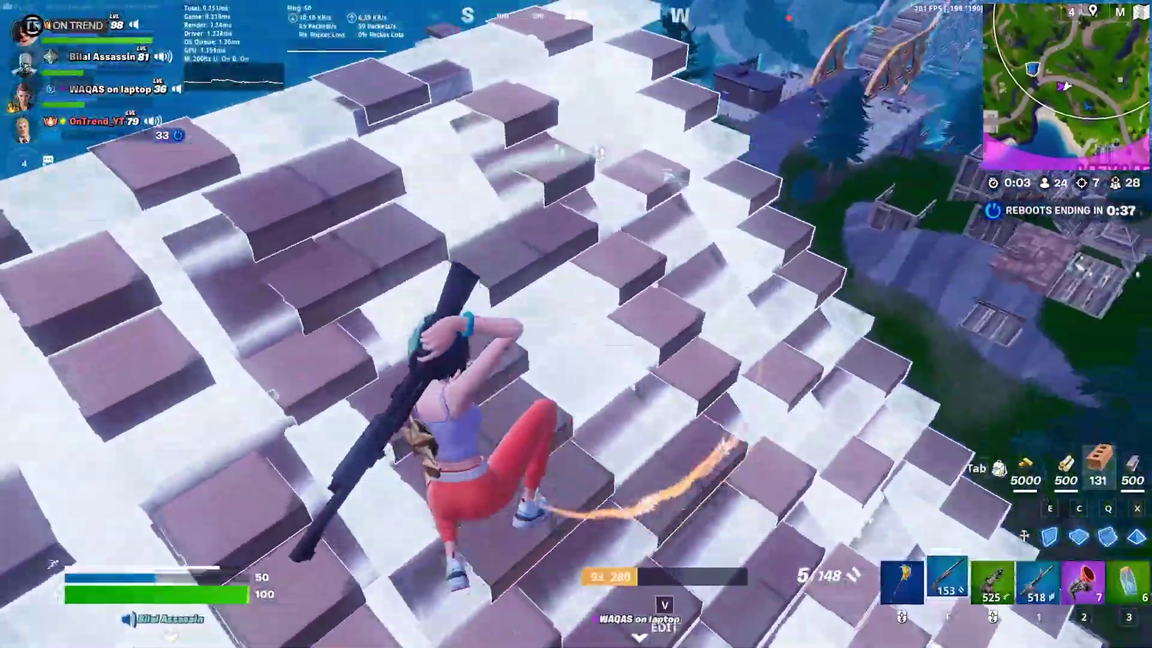
key(f)
key(q)
click(575, 324)
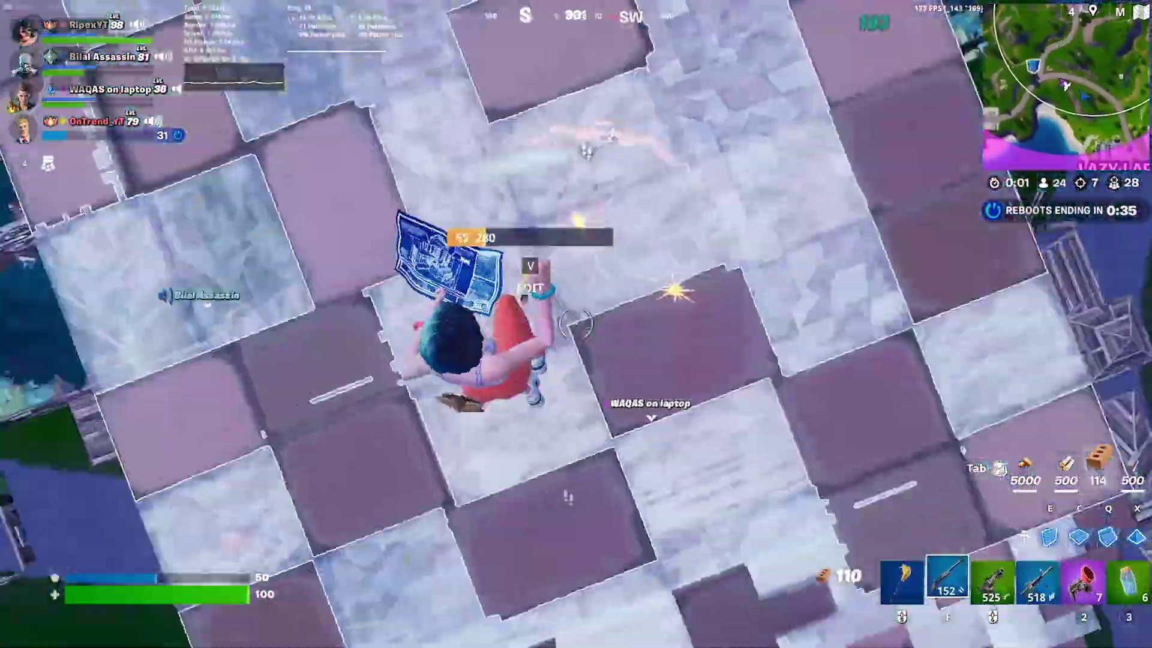
key(f)
click(576, 324)
click(576, 324)
click(576, 324)
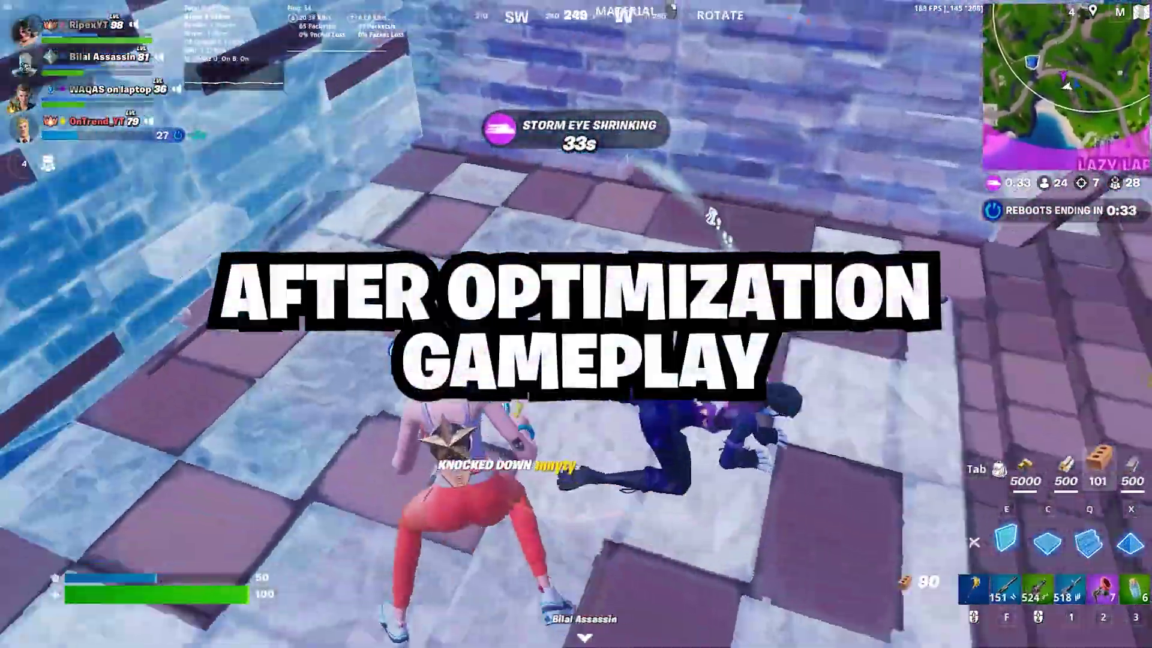
click(576, 324)
key(f)
click(575, 324)
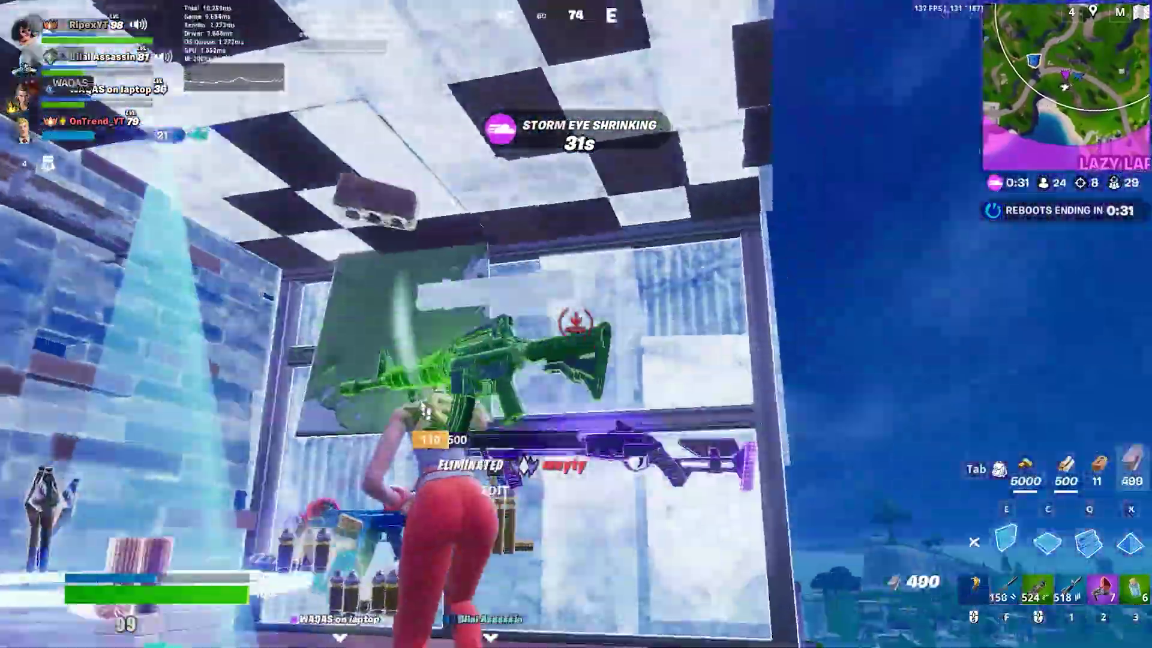
key(e)
key(e)
key(e)
key(r)
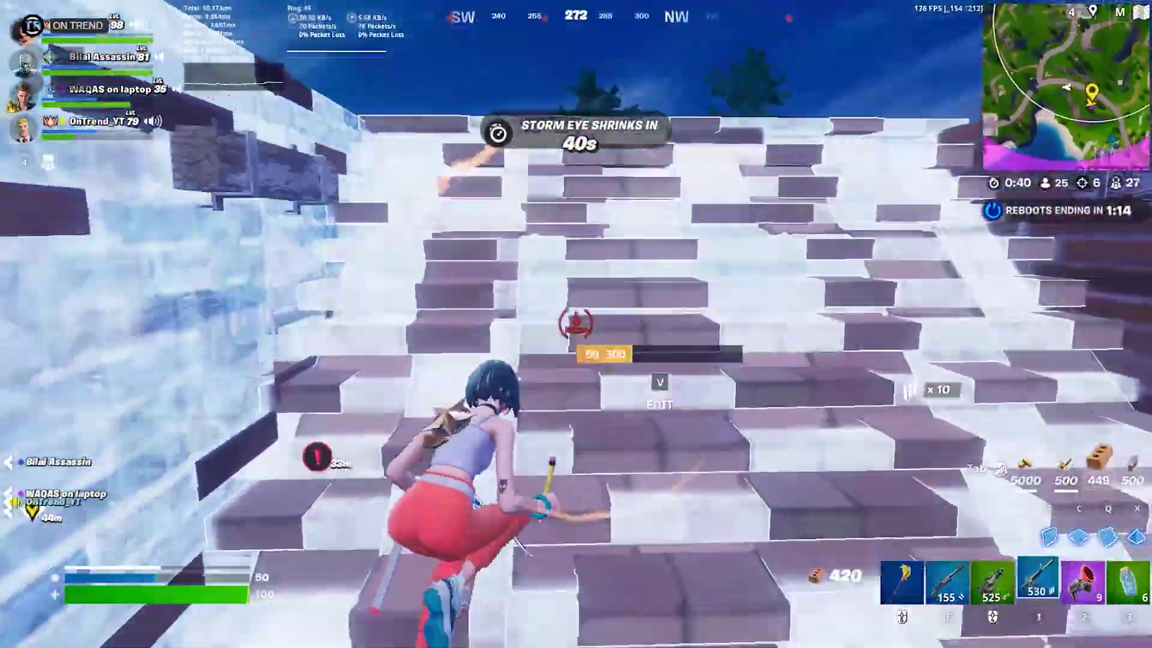
key(1)
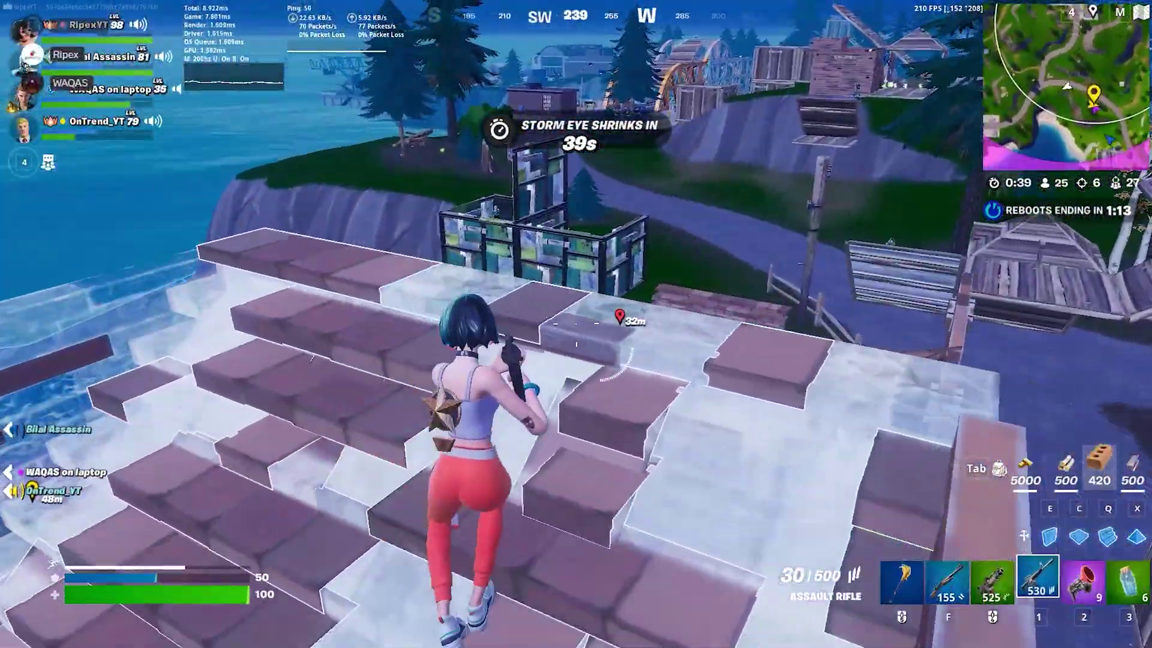
key(w)
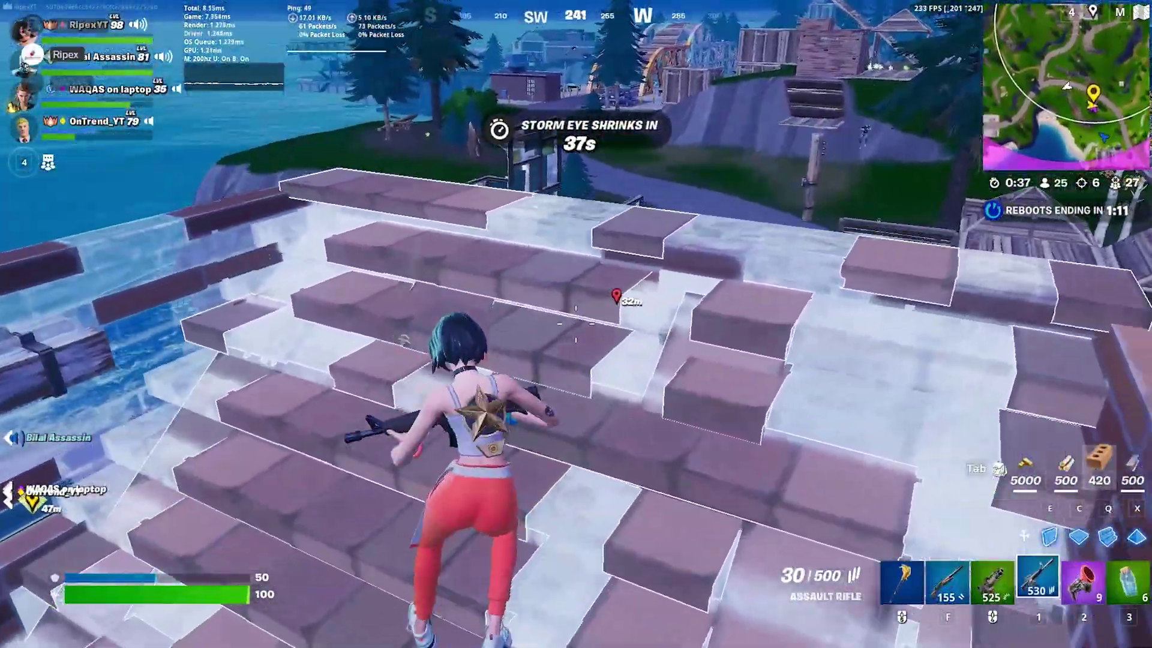
key(w)
key(e)
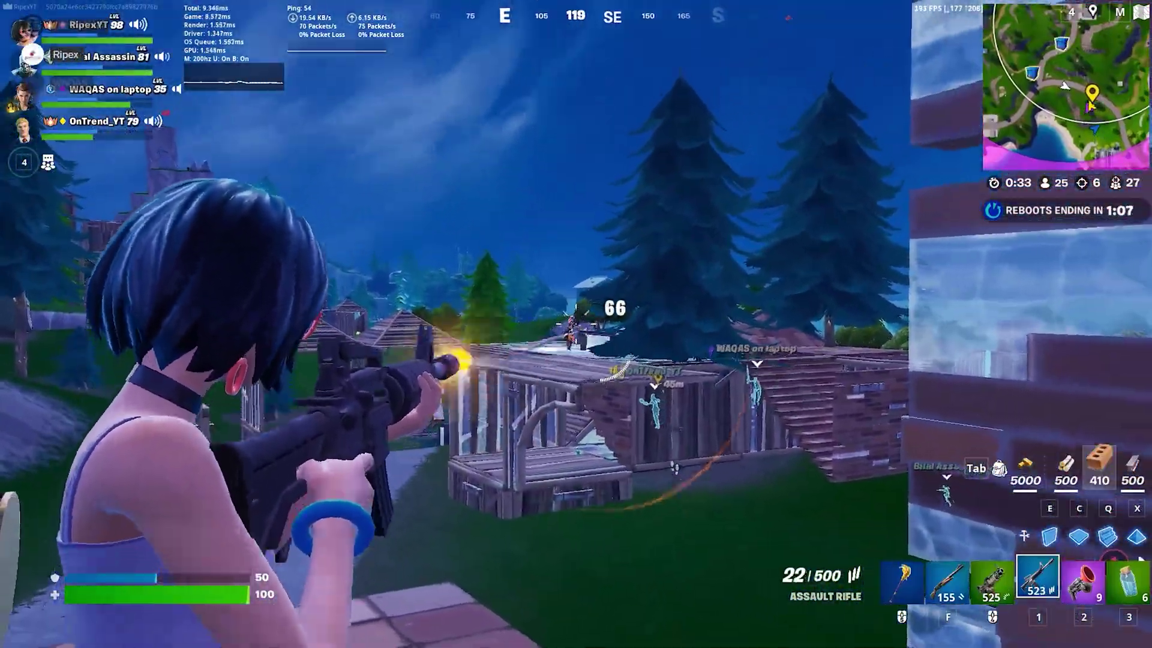
key(e)
key(c)
key(e)
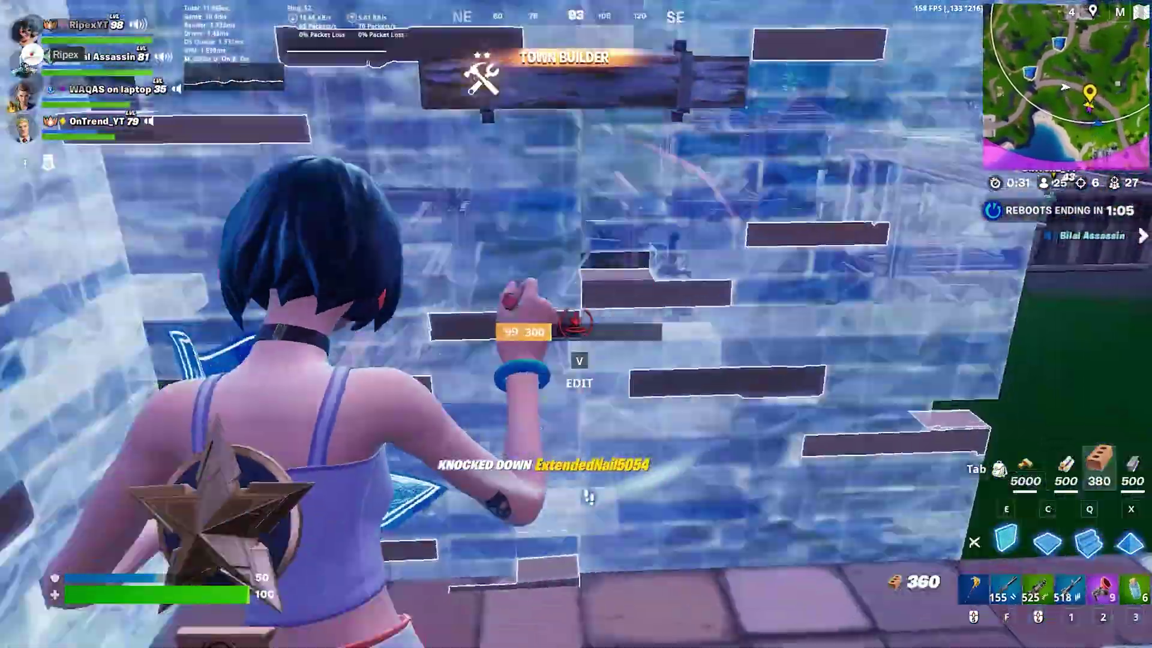
key(e)
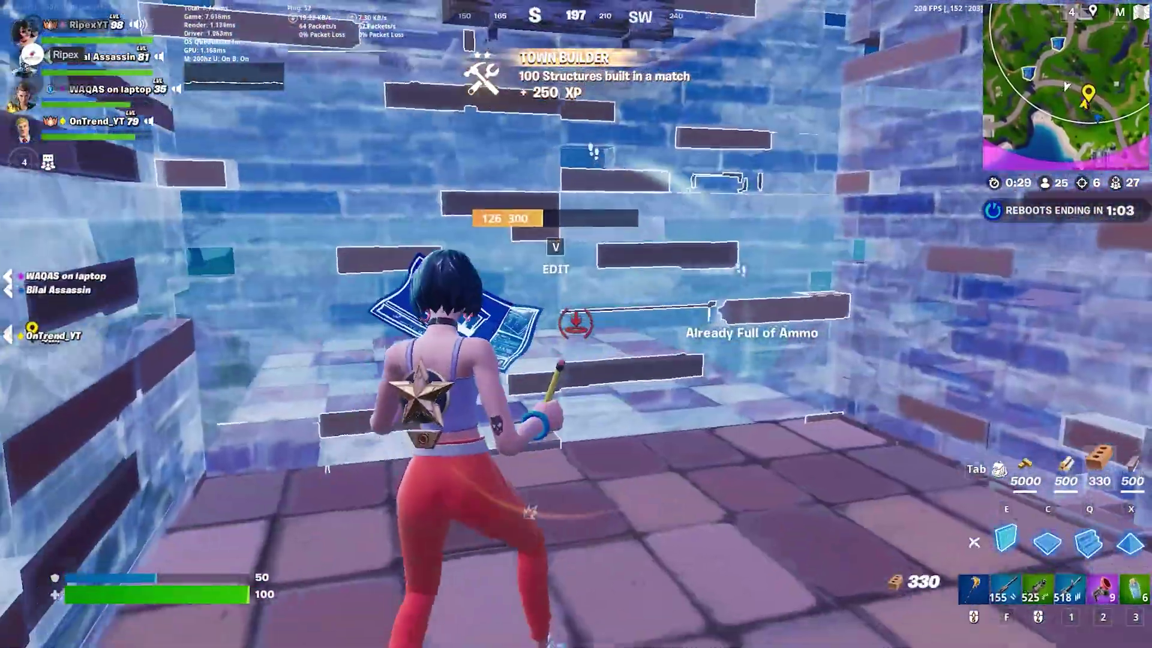
key(1)
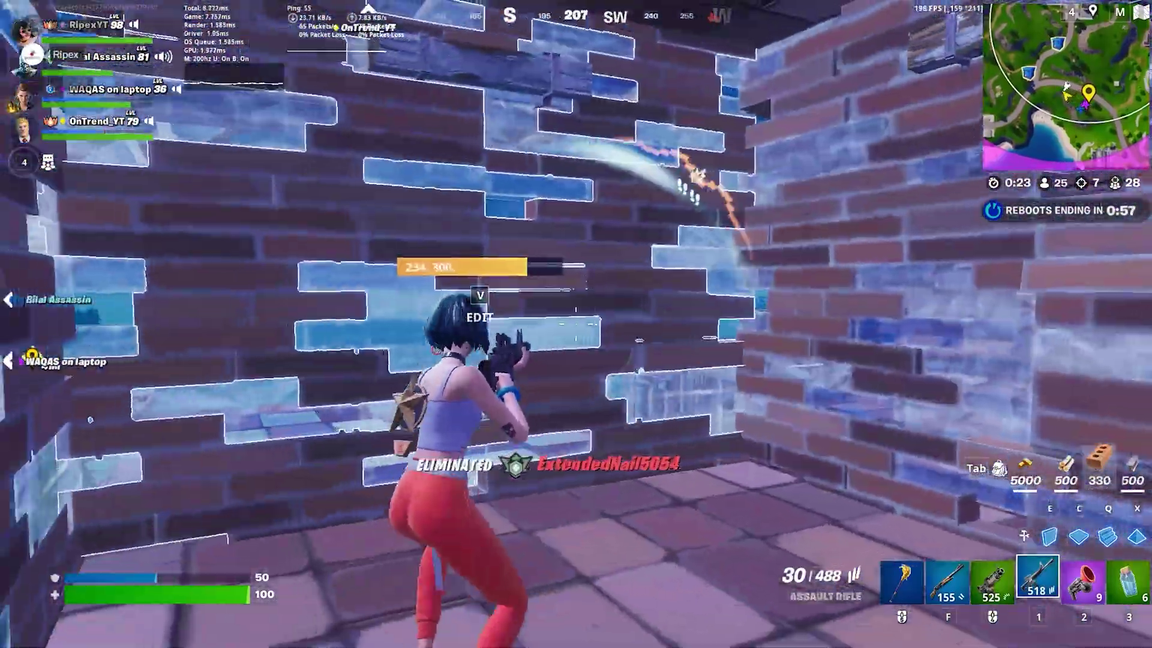
key(q)
key(q)
key(v)
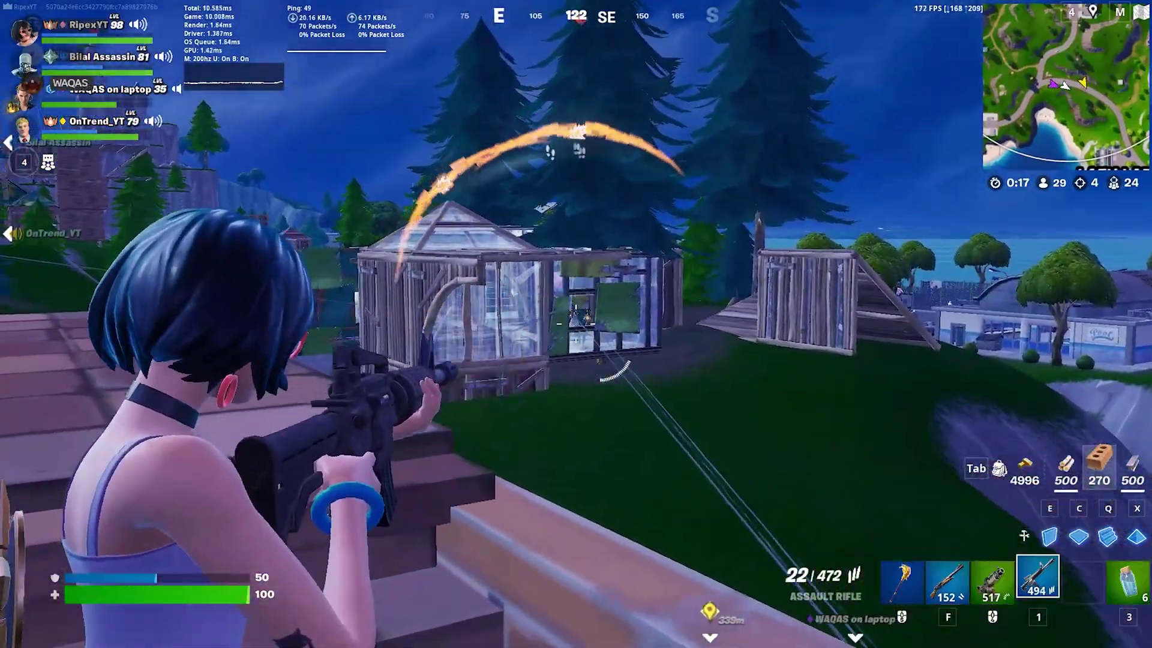
click(576, 324)
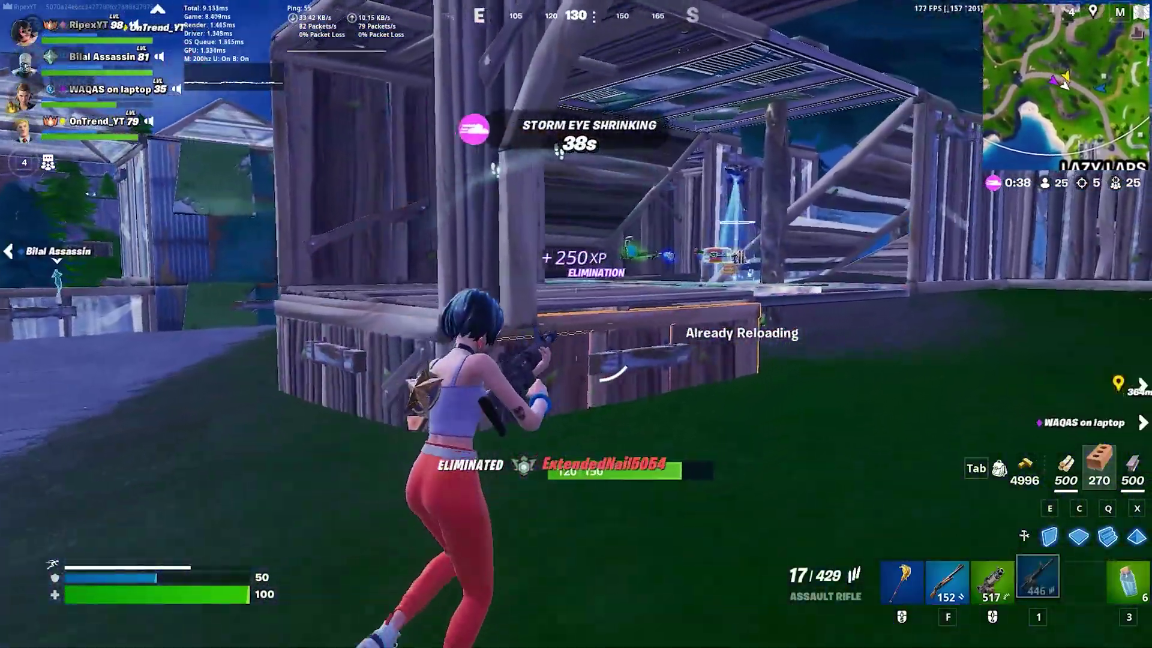
key(w)
key(space)
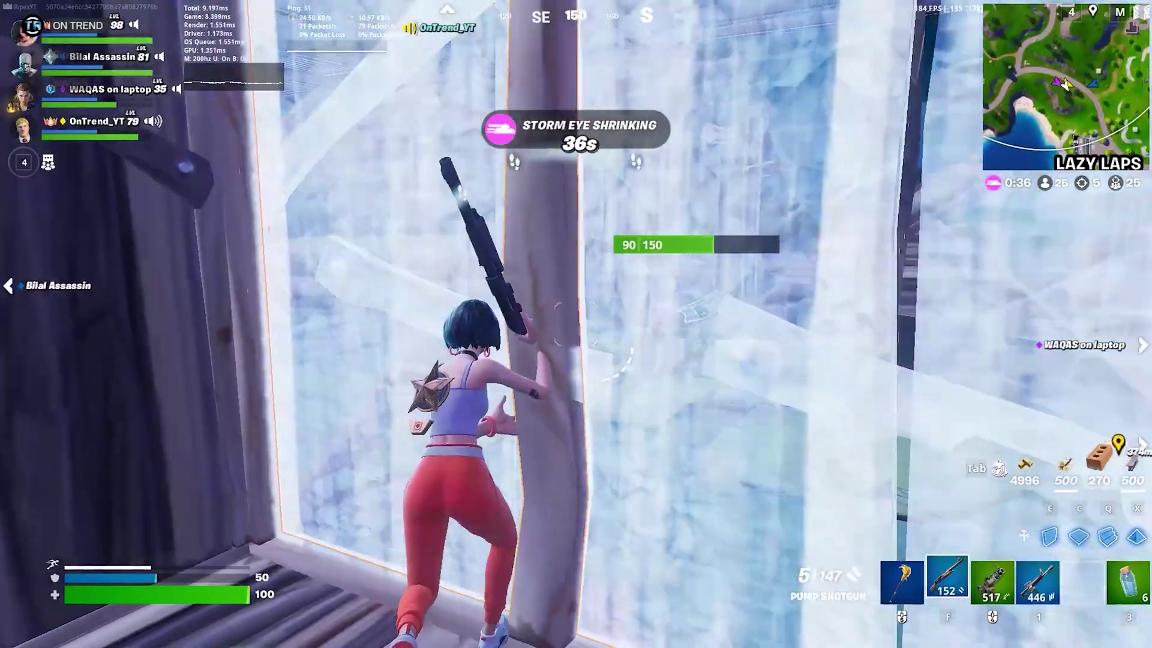
click(576, 324)
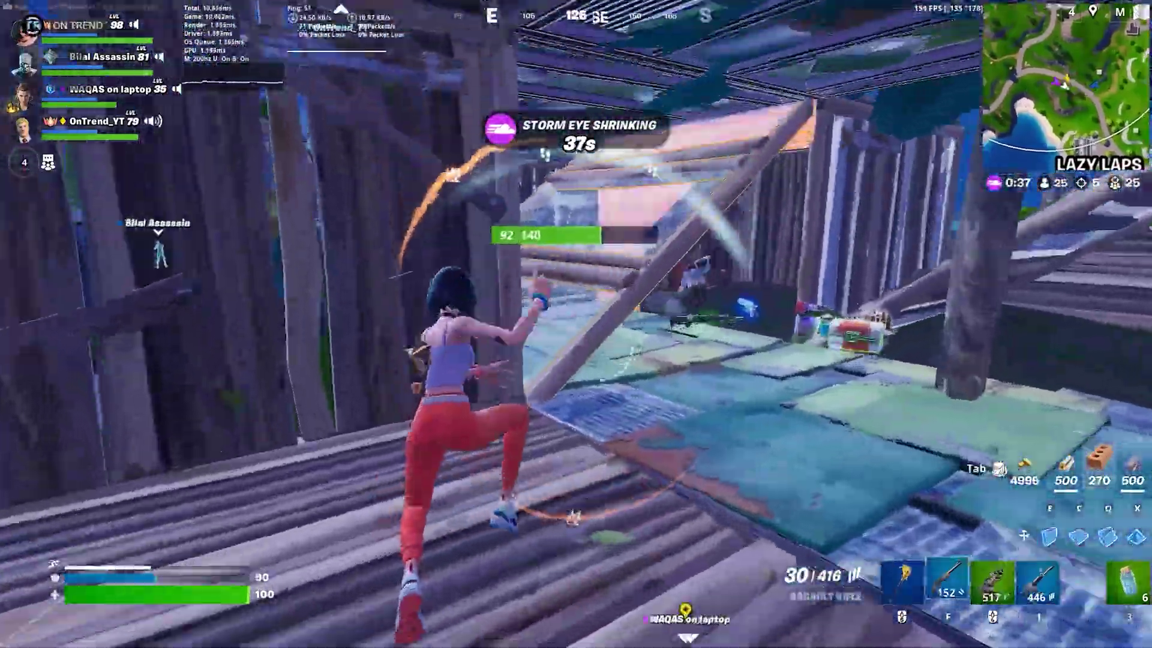
key(f)
key(w)
click(575, 324)
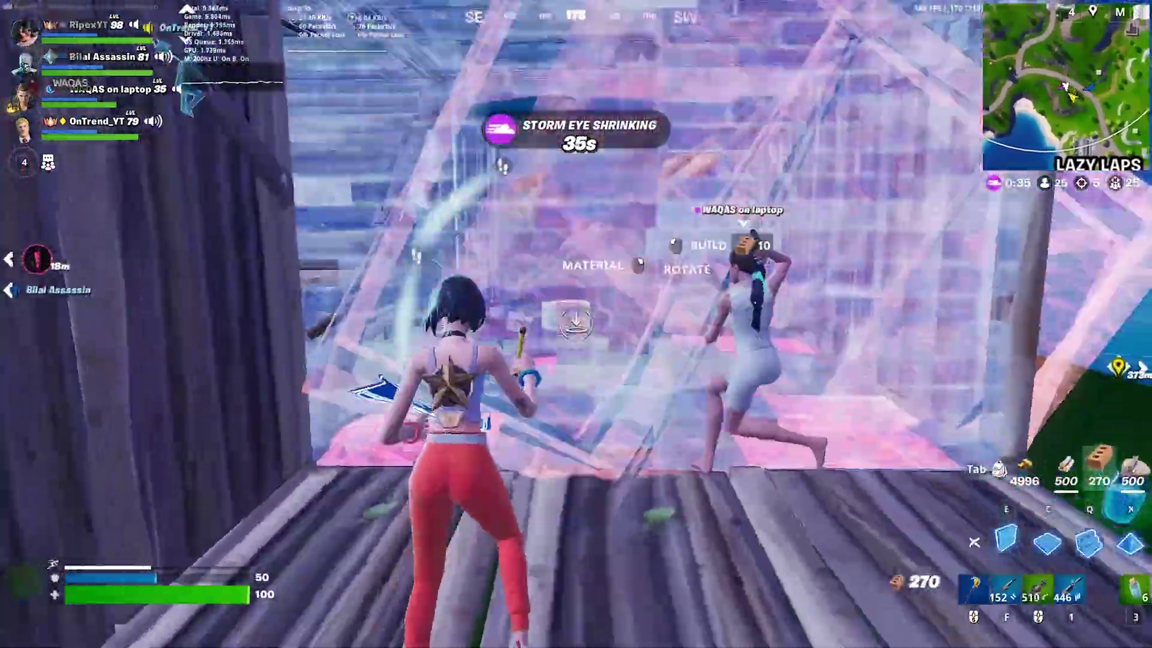
key(f)
key(w)
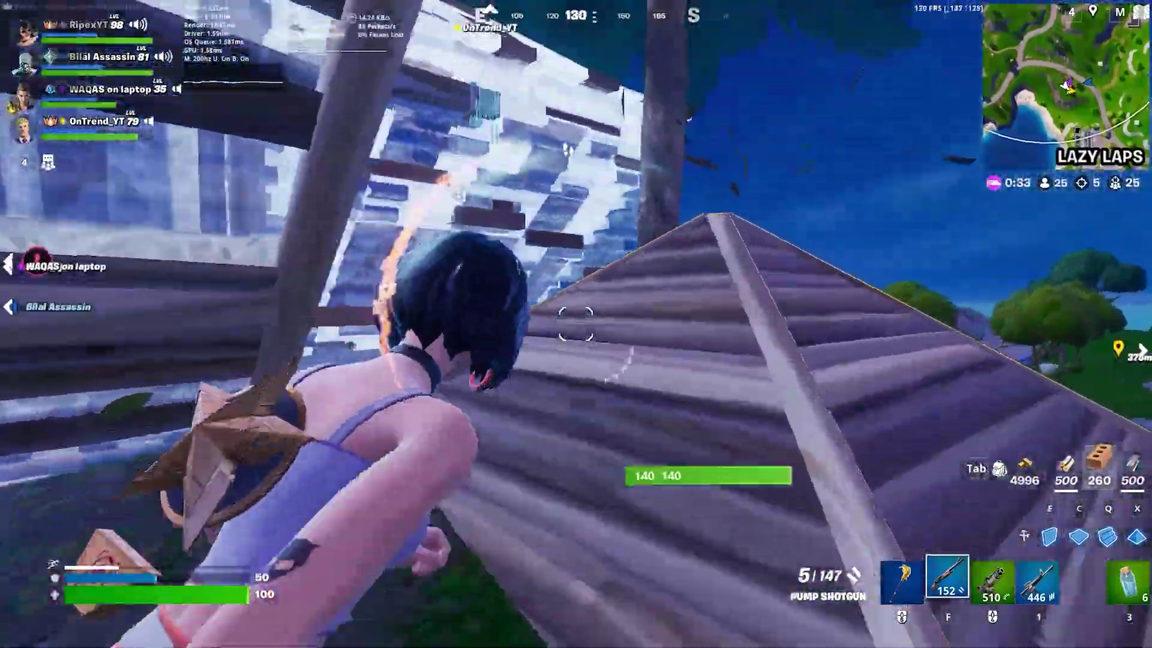
key(w)
click(575, 324)
key(1)
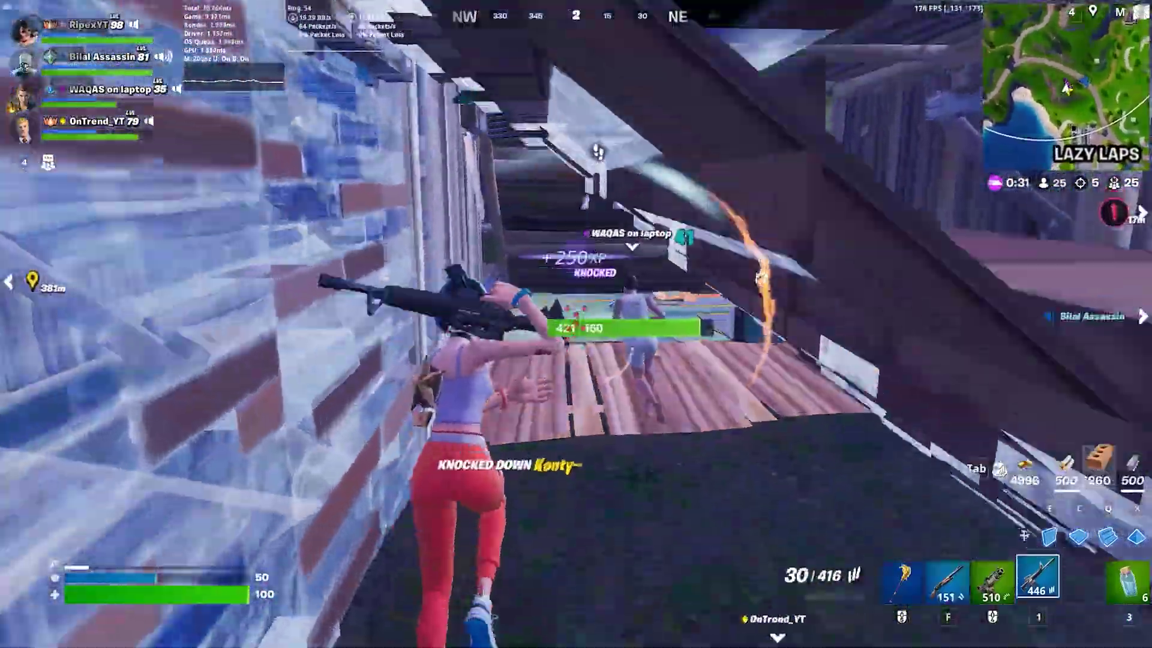
key(w)
key(f)
click(576, 324)
key(1)
key(f)
key(w)
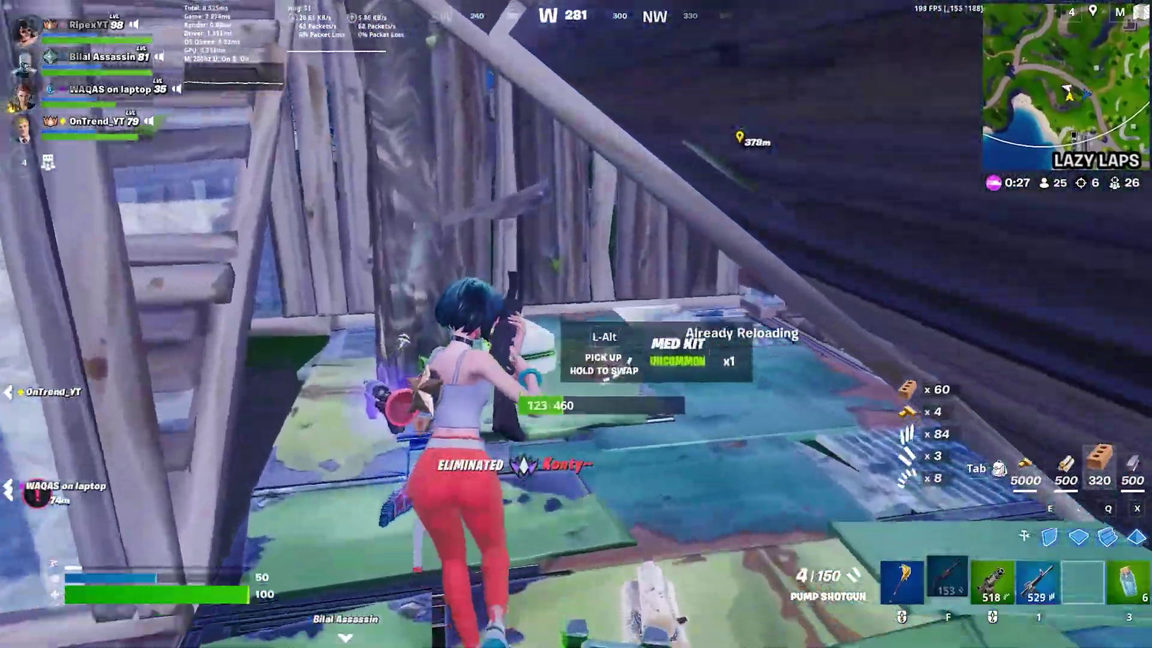
key(w)
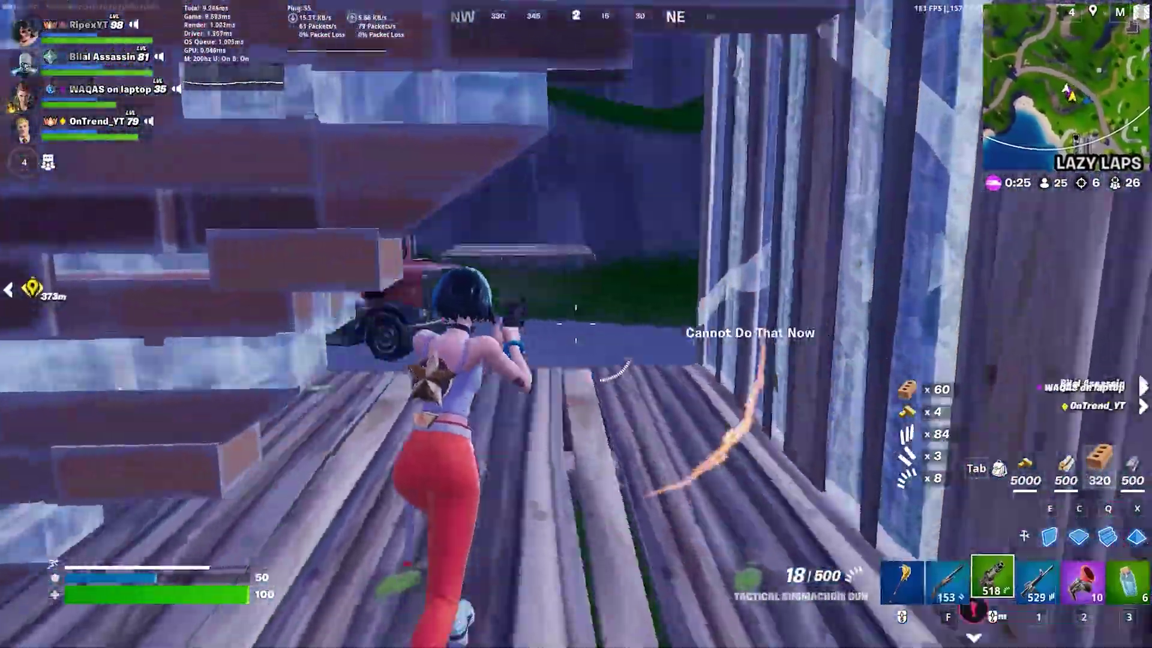
key(w)
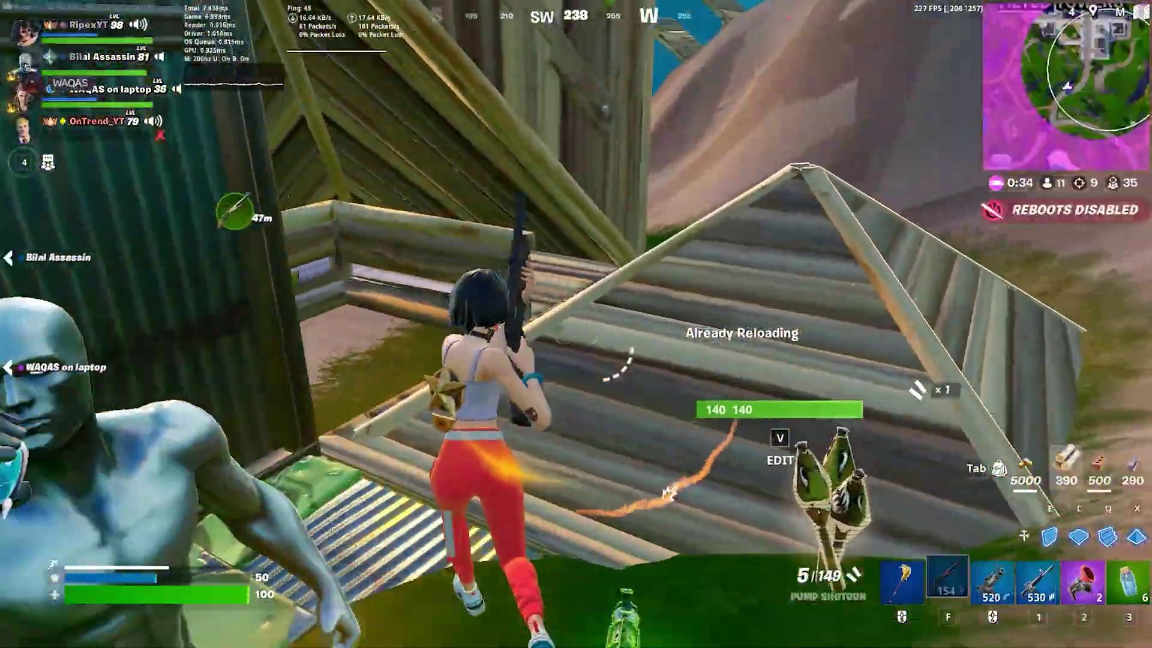
key(w)
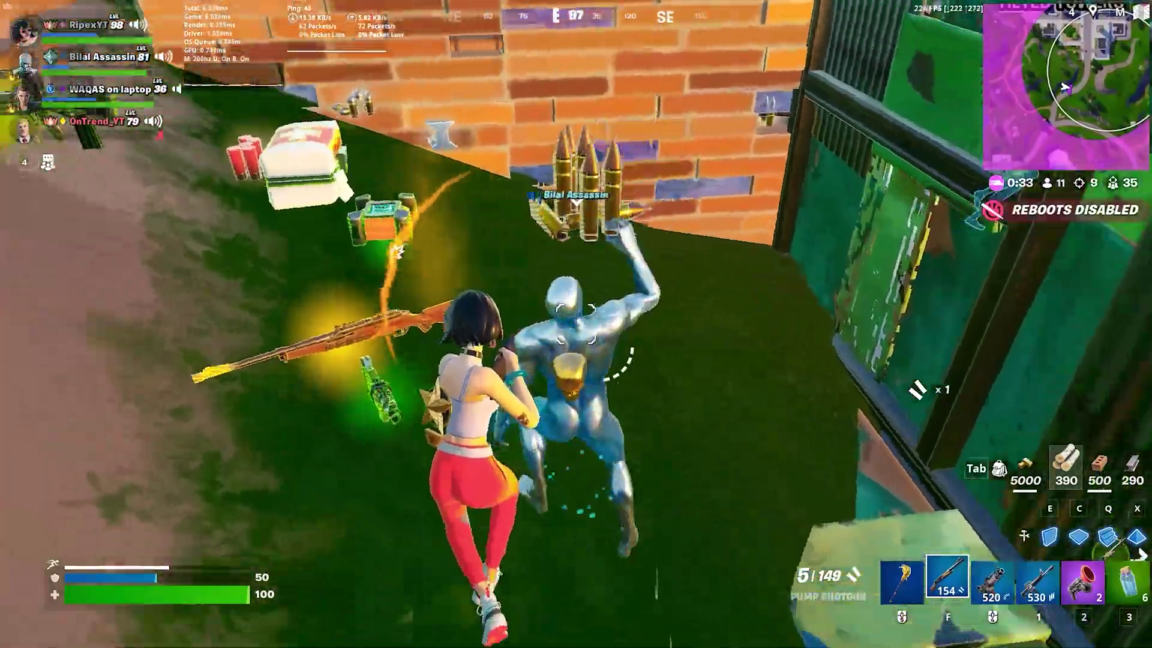
key(2)
key(w)
key(e)
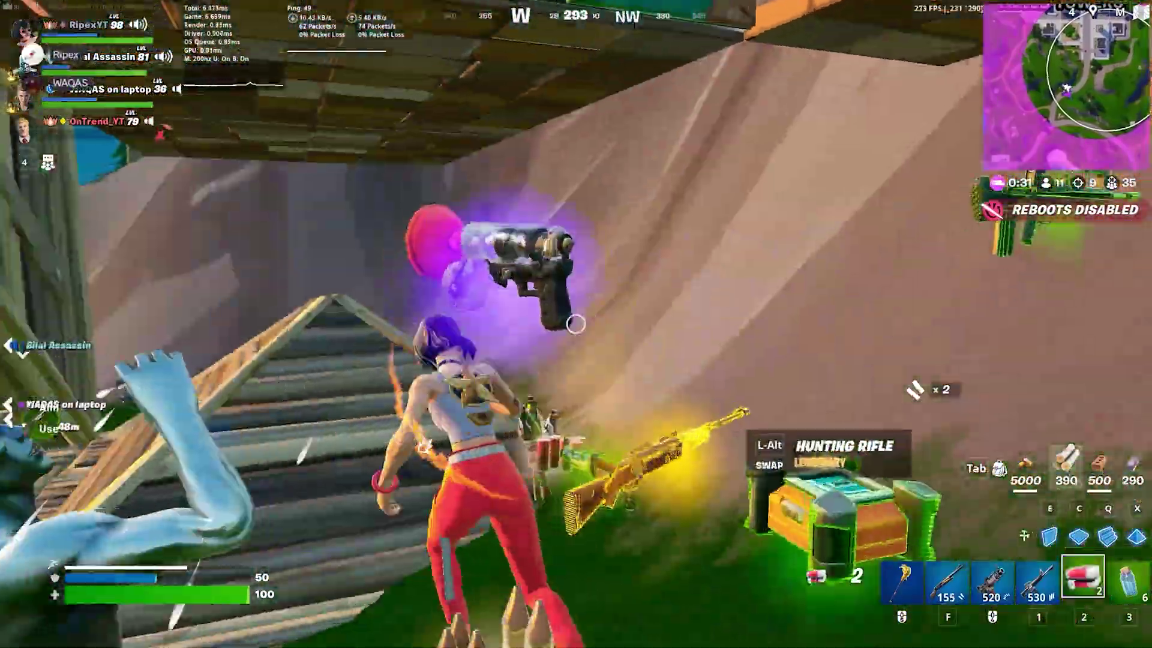